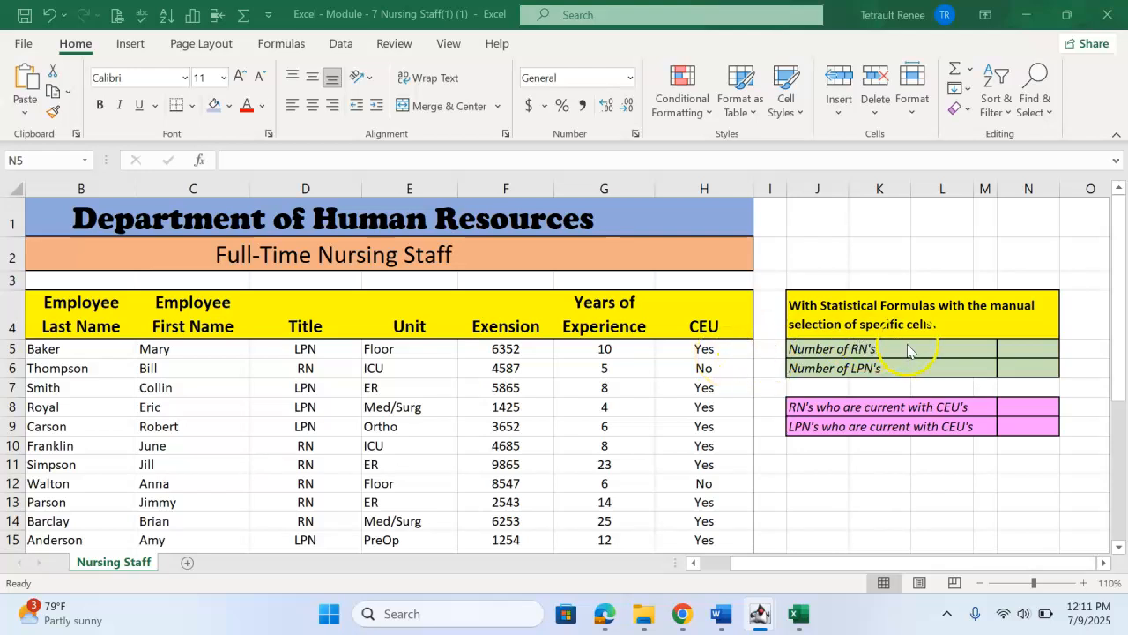
Step: Select cell N5 for the RN count and examine the nursing staff list's Title entries down to row 30
left_click(1010, 350)
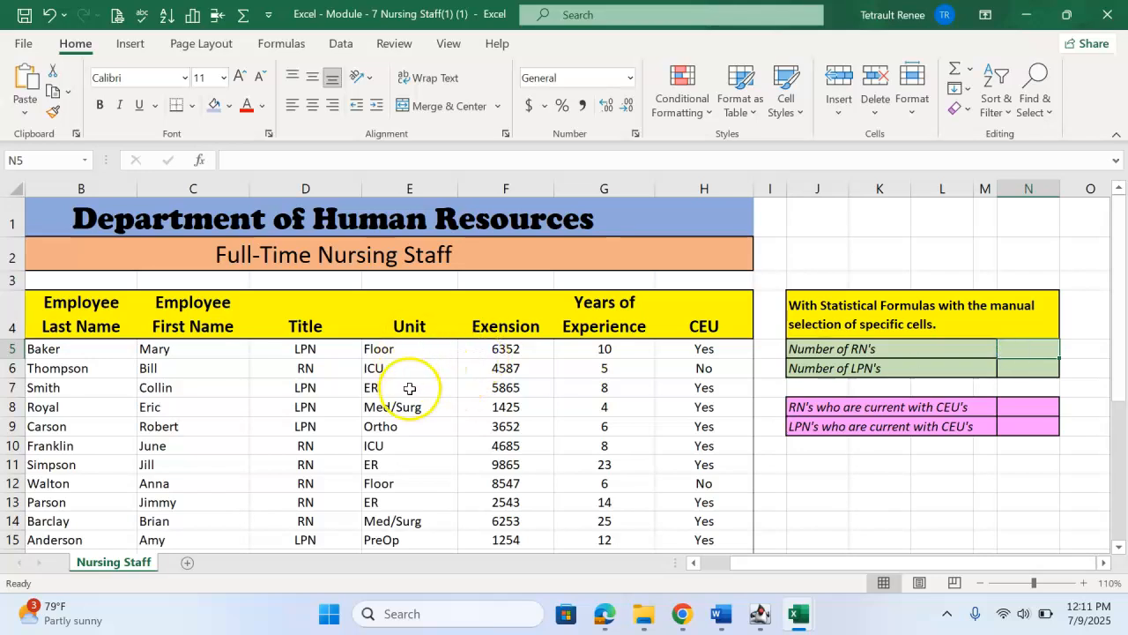
scroll(316, 389, "down", 1)
scroll(308, 391, "down", 5)
scroll(378, 432, "up", 4)
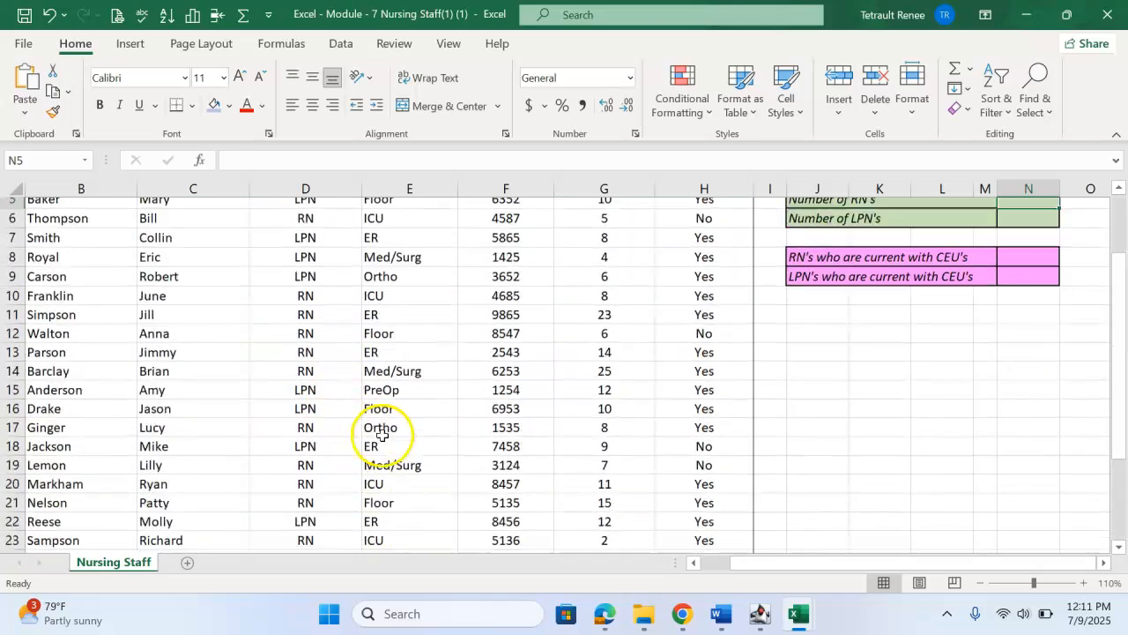
scroll(710, 400, "up", 1)
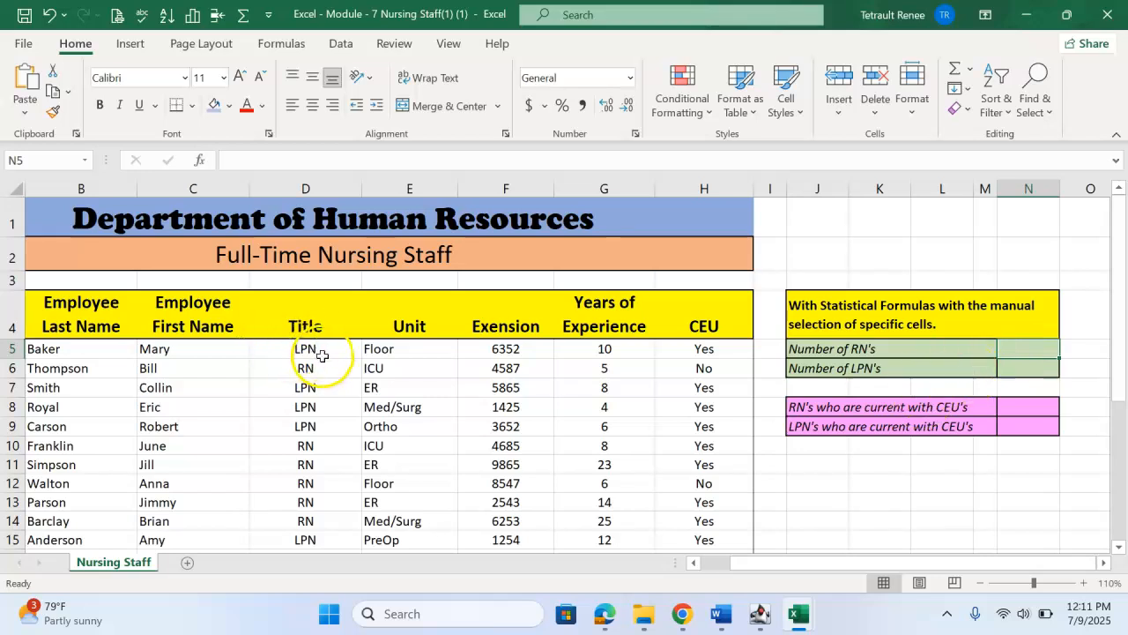
scroll(322, 348, "down", 5)
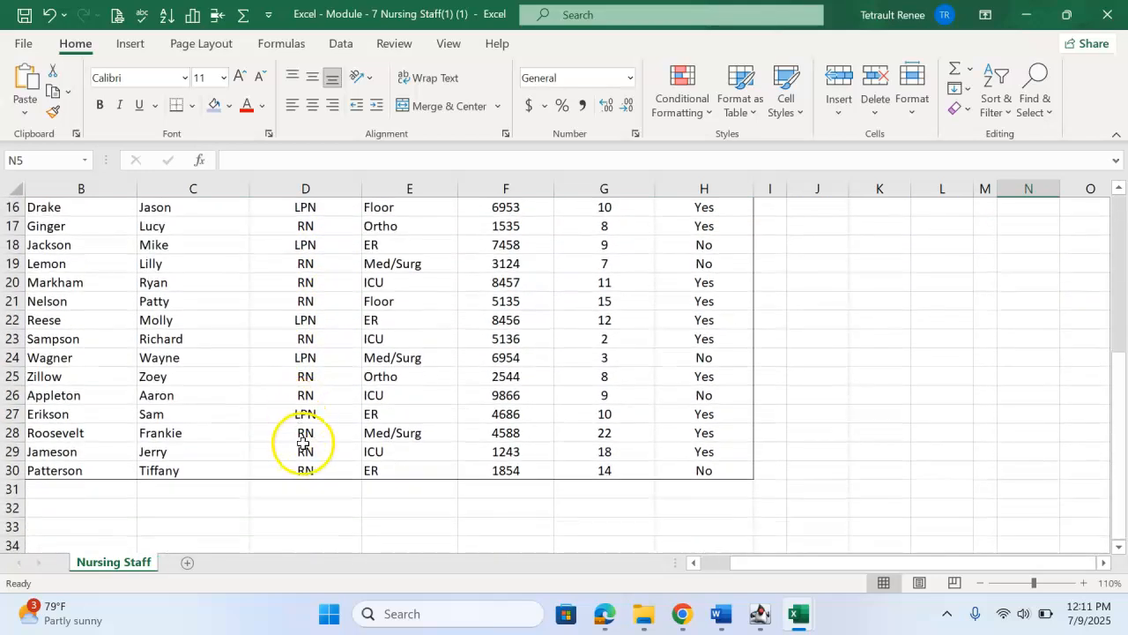
scroll(307, 445, "up", 2)
scroll(327, 347, "up", 3)
scroll(335, 373, "down", 3)
scroll(323, 411, "up", 2)
scroll(323, 401, "down", 4)
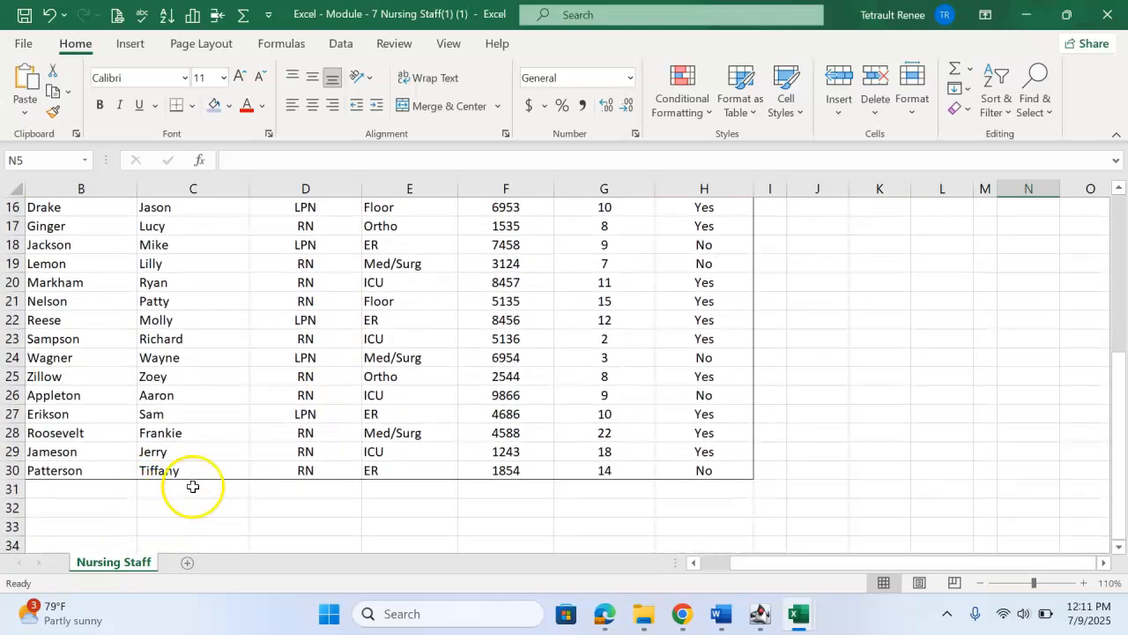
scroll(189, 486, "up", 3)
scroll(278, 437, "up", 2)
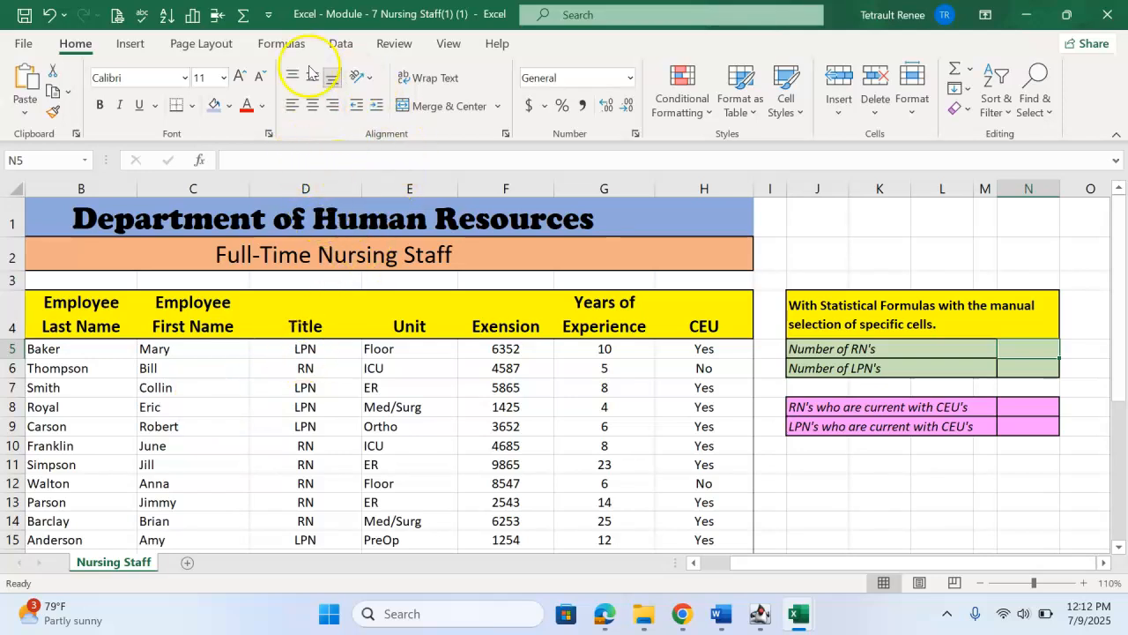
Step: Insert the statistical COUNTIF function in cell N5 with the Title cells D5:D30 as its range
left_click(281, 43)
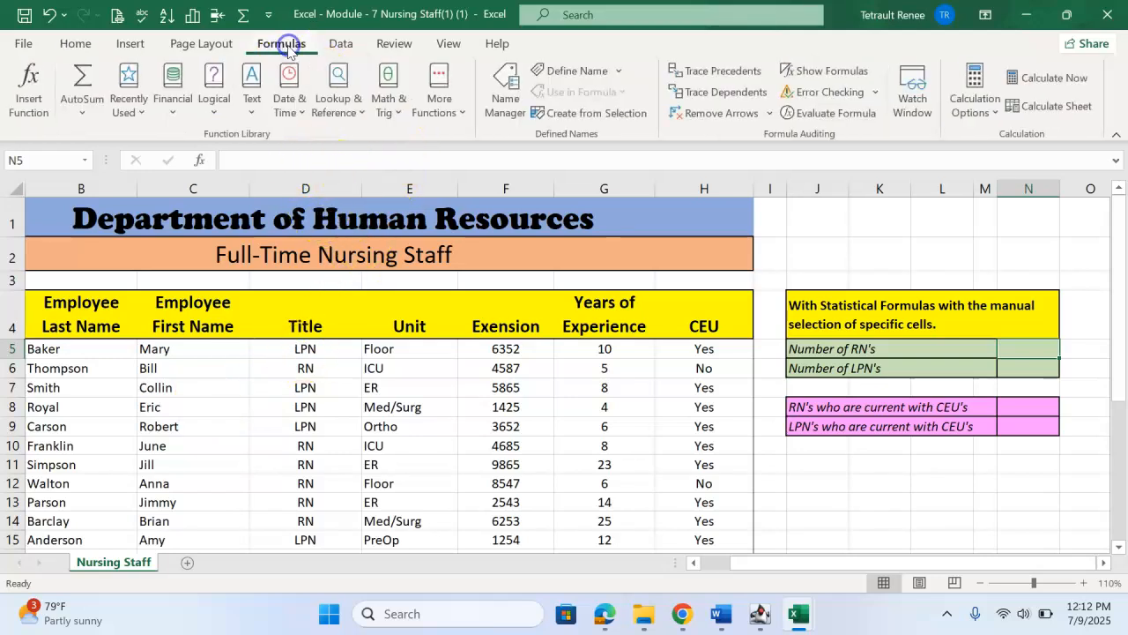
left_click(433, 98)
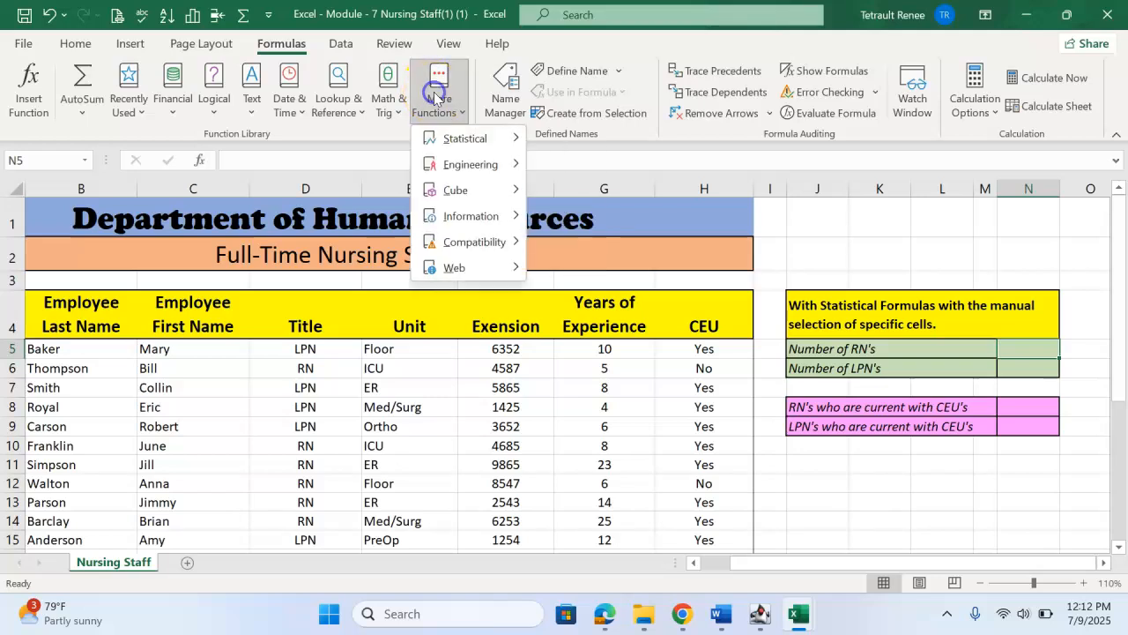
mouse_move(458, 139)
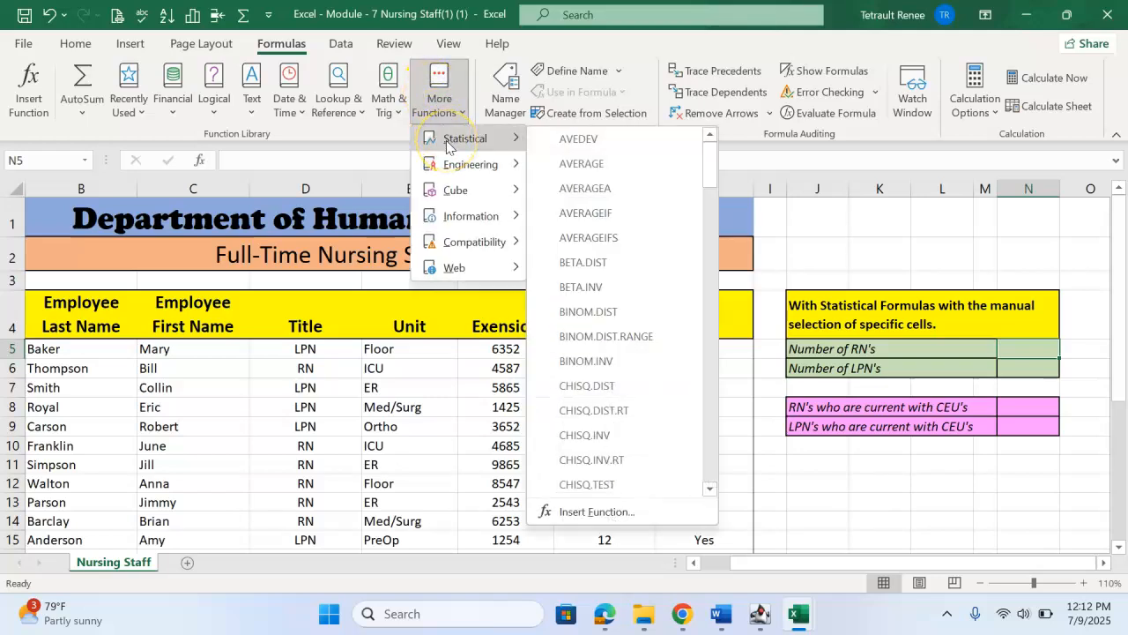
left_click_drag(713, 167, 720, 221)
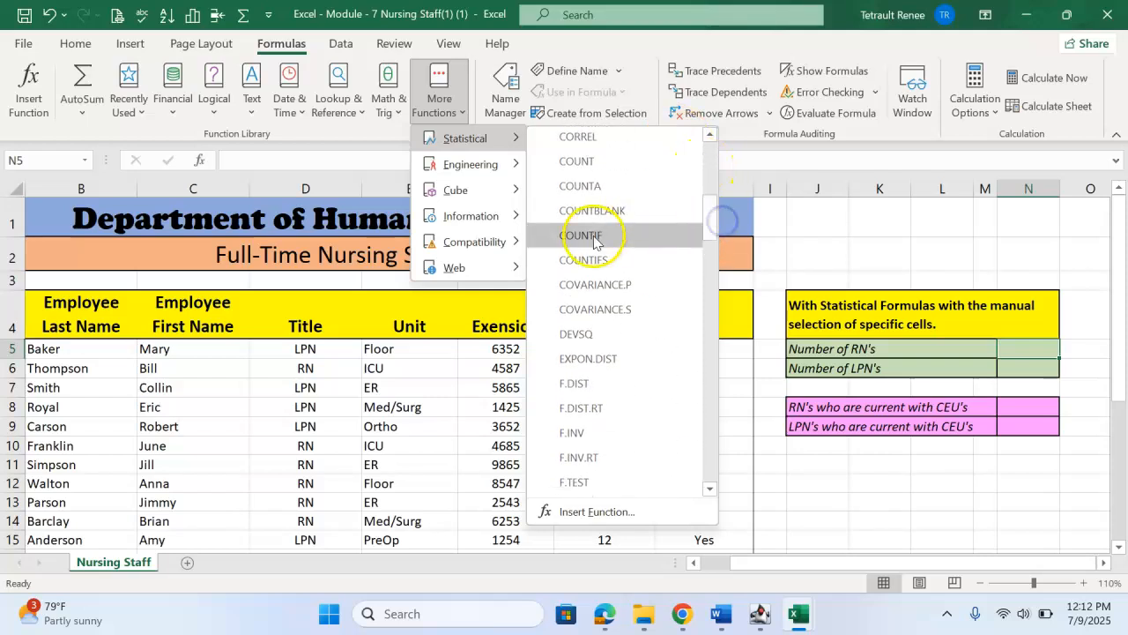
left_click(616, 241)
left_click_drag(458, 206, 836, 169)
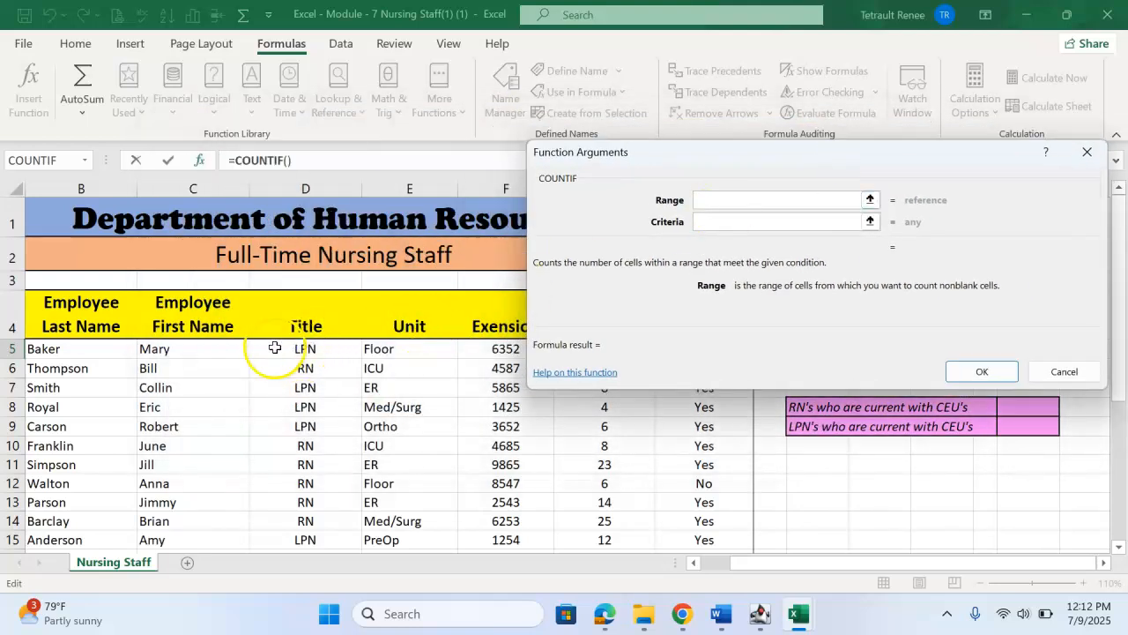
left_click_drag(277, 350, 299, 516)
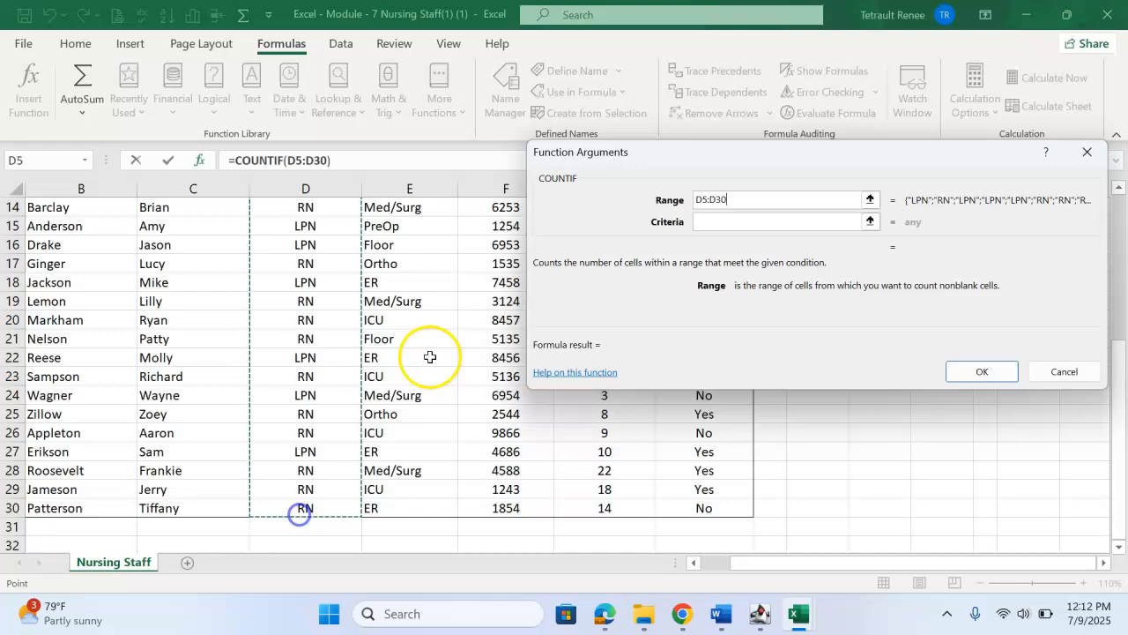
Step: Set the COUNTIF criteria to the RN title in cell D6 and complete the formula
left_click(726, 220)
left_click_drag(869, 161, 874, 294)
scroll(446, 269, "up", 4)
scroll(446, 268, "up", 1)
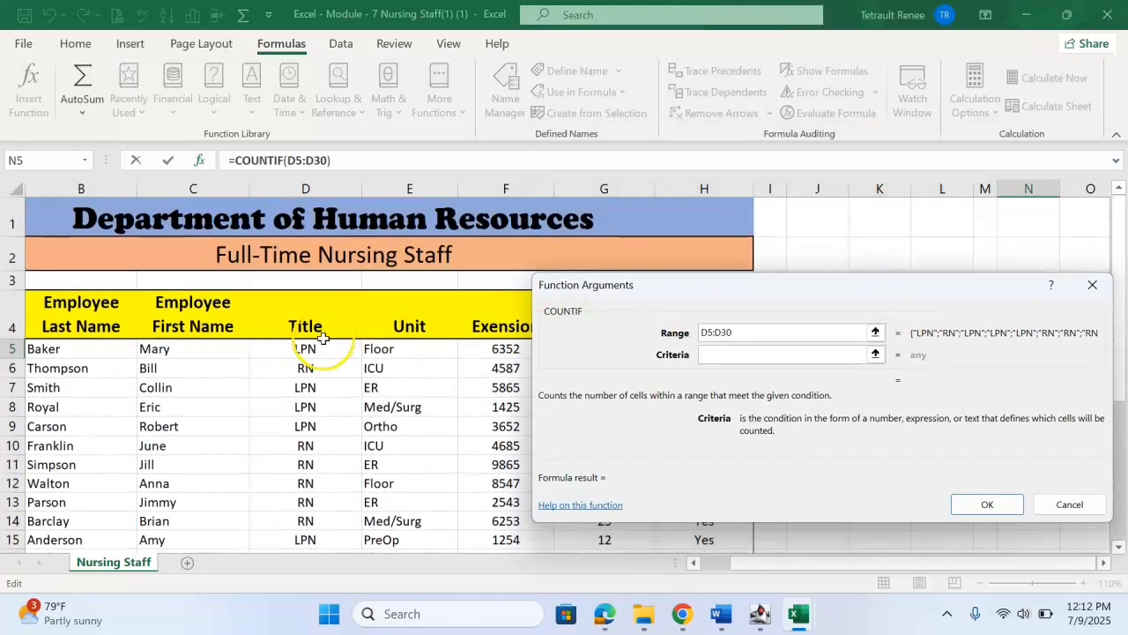
left_click(305, 368)
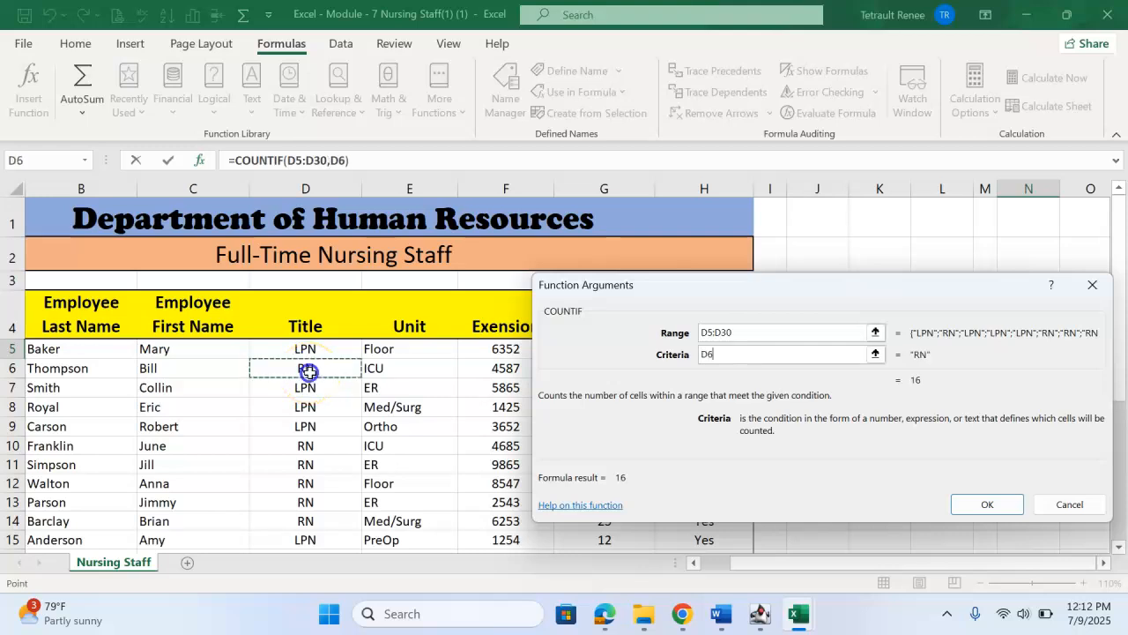
left_click(985, 512)
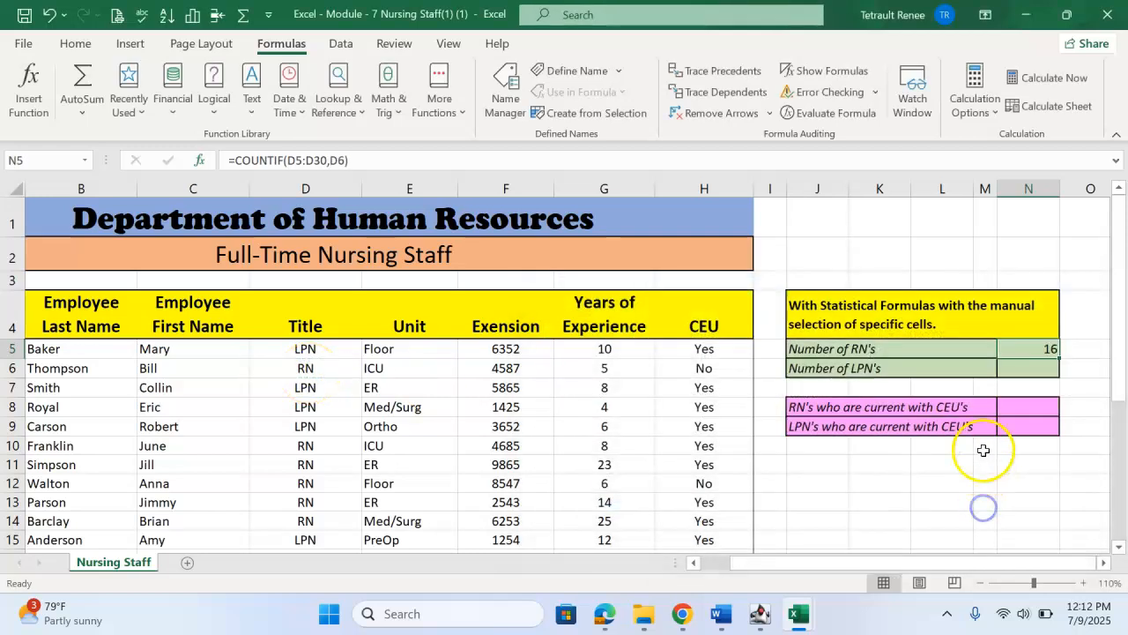
Step: Count the LPNs in cell N6 with COUNTIF, using range D5:D30 and the LPN title in D5 as criteria
left_click(1033, 369)
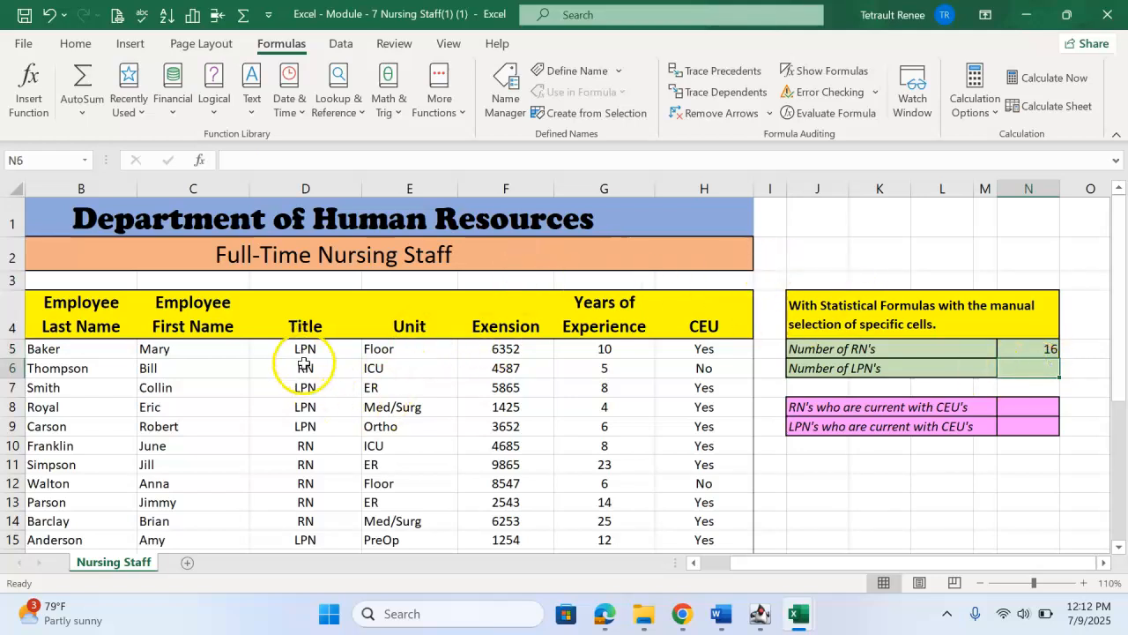
left_click(124, 97)
left_click(159, 134)
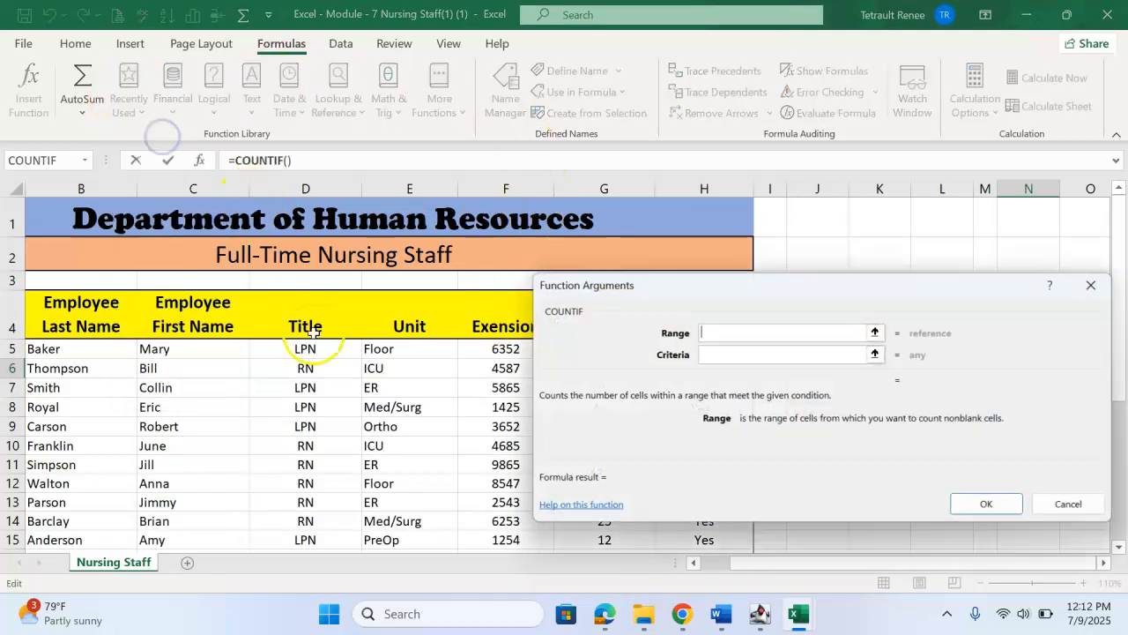
left_click_drag(300, 349, 314, 510)
left_click(747, 355)
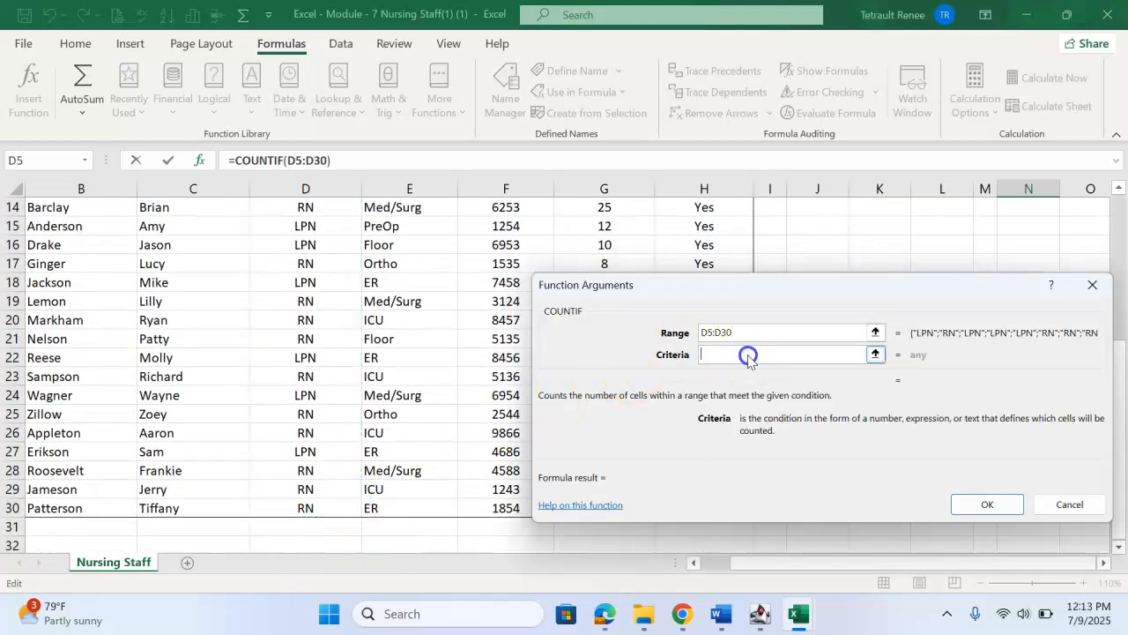
scroll(301, 358, "up", 5)
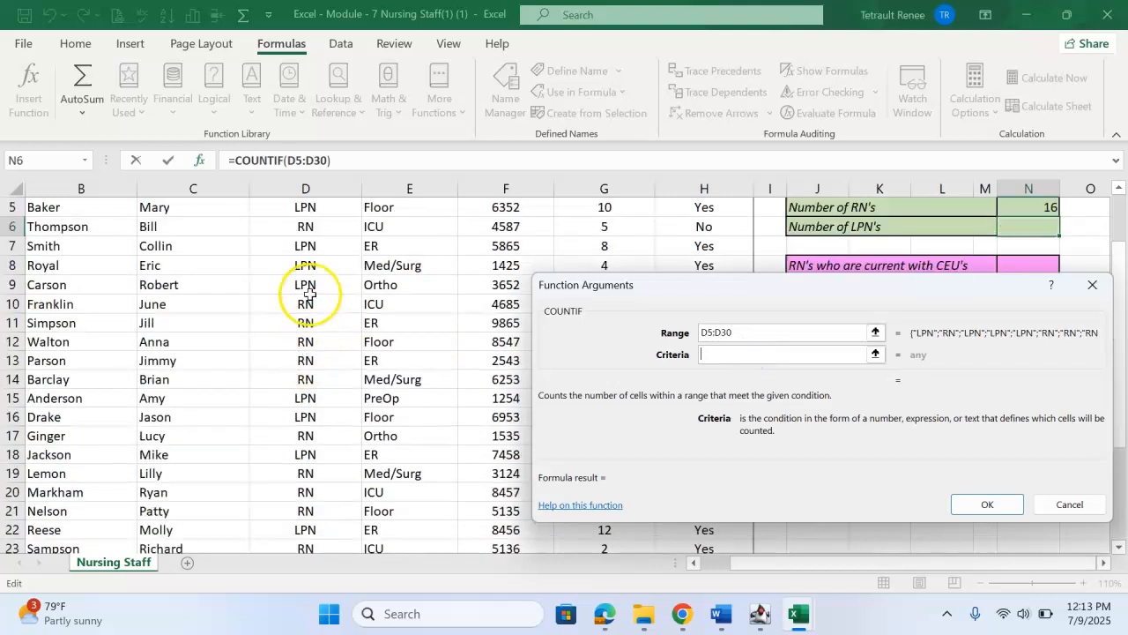
left_click(310, 351)
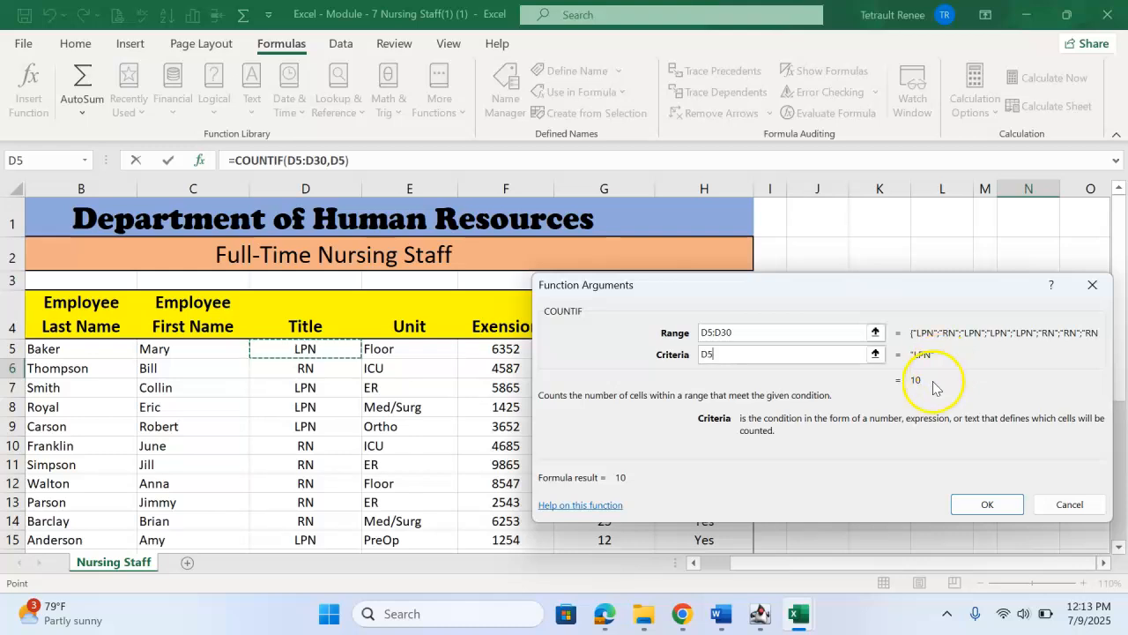
left_click(994, 504)
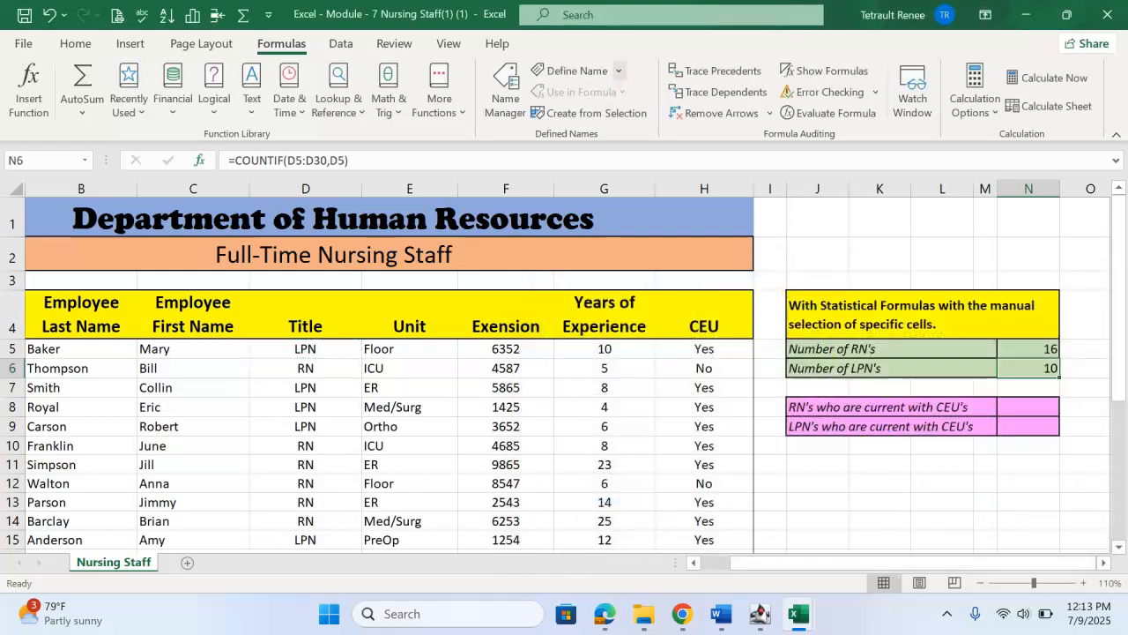
Step: Insert the statistical COUNTIFS function in cell N8, beside "RN's who are current with CEU's"
left_click(1029, 407)
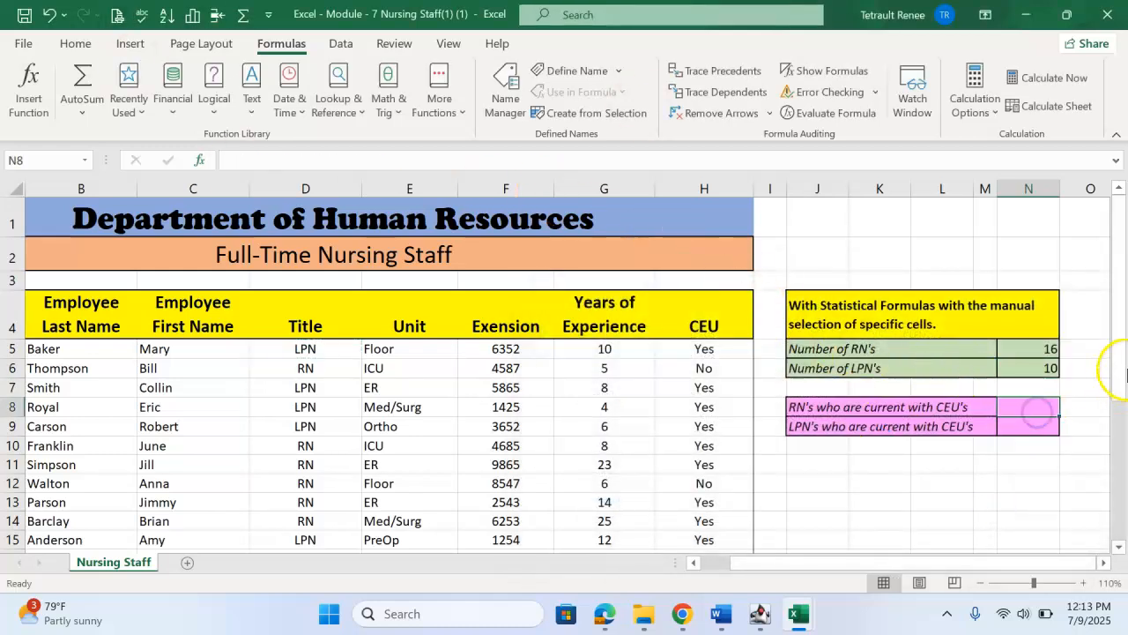
left_click_drag(1118, 388, 1122, 433)
scroll(683, 336, "up", 1)
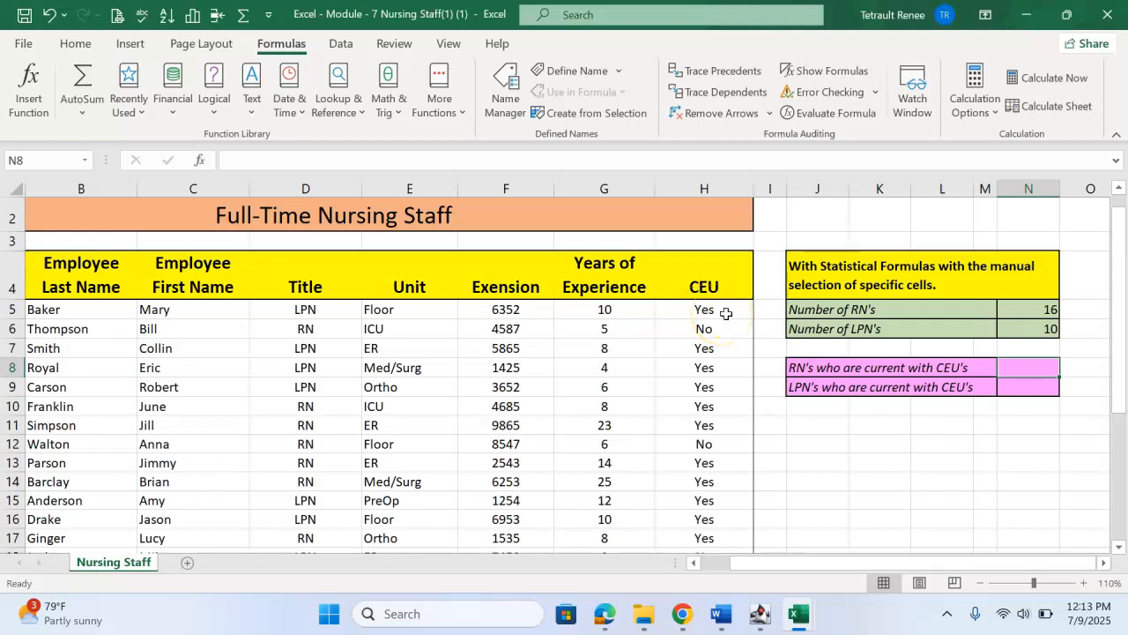
left_click(1028, 366)
left_click(458, 104)
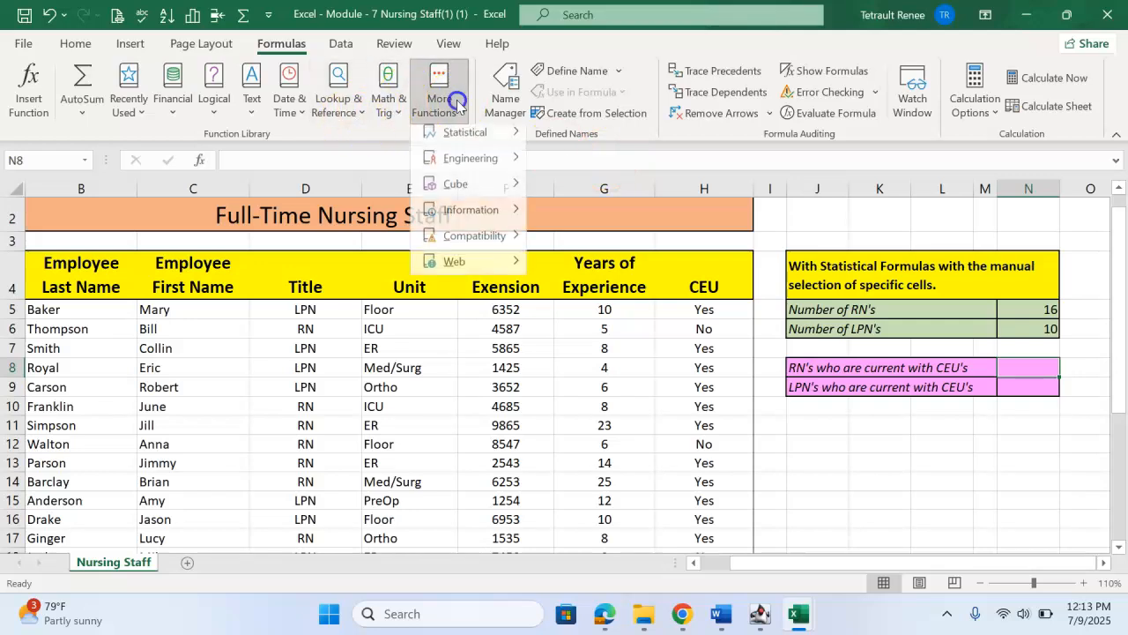
mouse_move(467, 138)
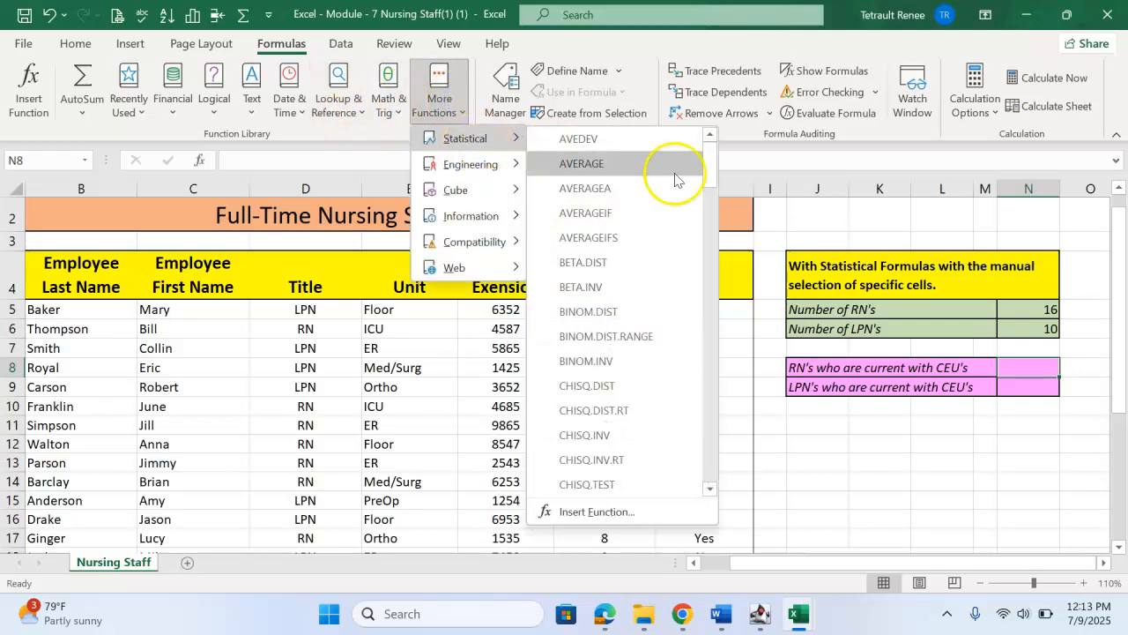
left_click_drag(712, 176, 712, 226)
left_click(606, 326)
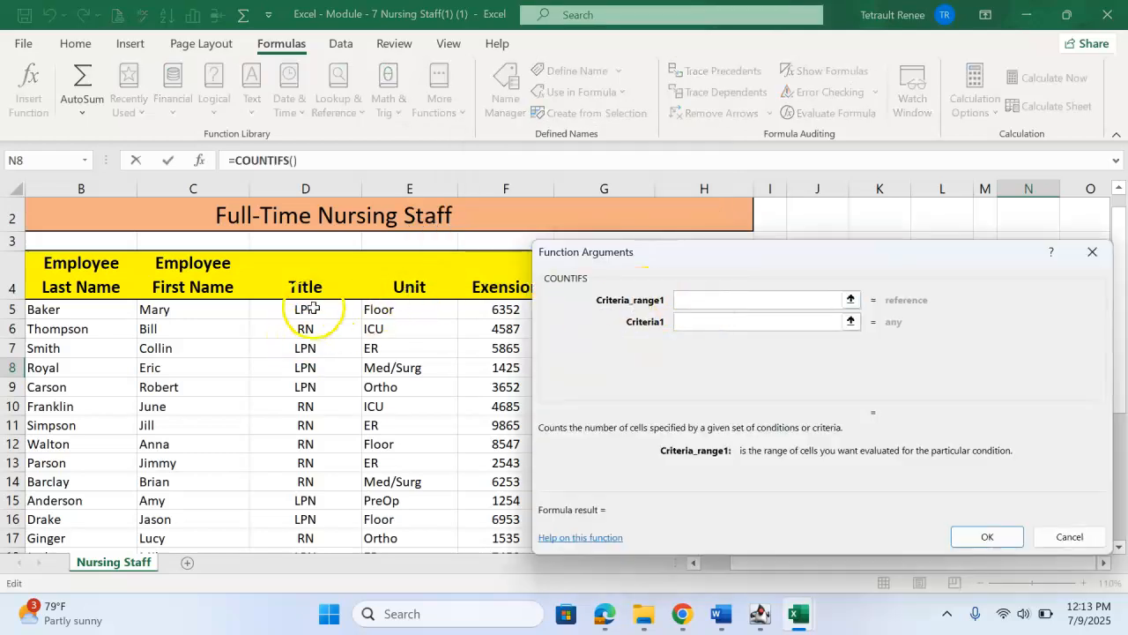
Step: Set the first COUNTIFS criteria range to D5:D30 and its criterion to the RN title in D6
left_click_drag(313, 314, 320, 514)
left_click(688, 320)
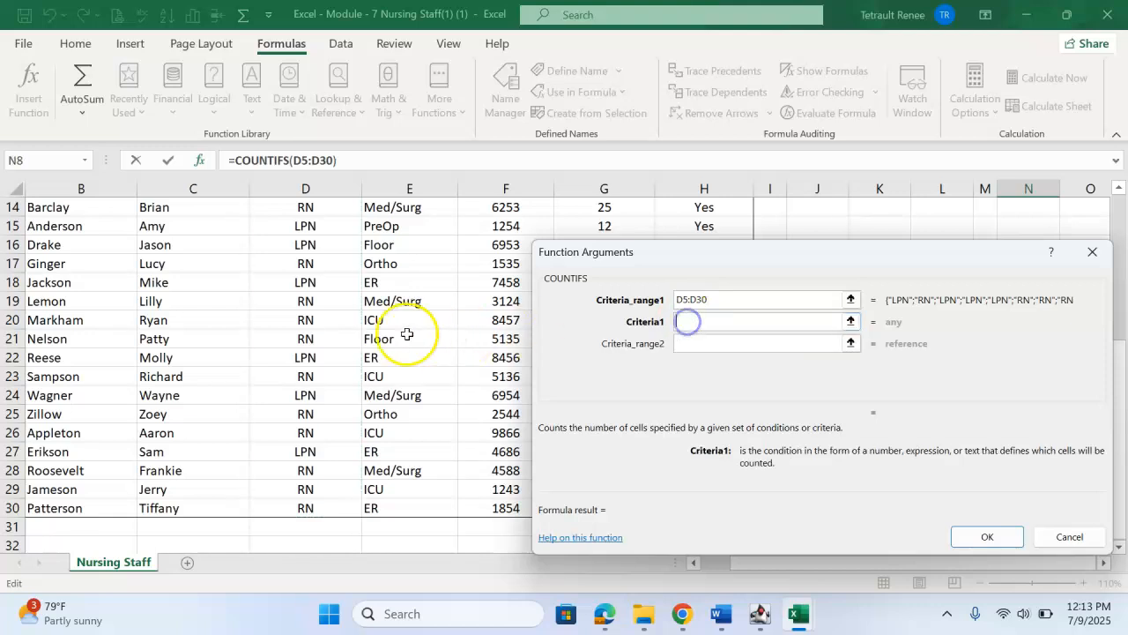
scroll(302, 272, "up", 4)
left_click(320, 334)
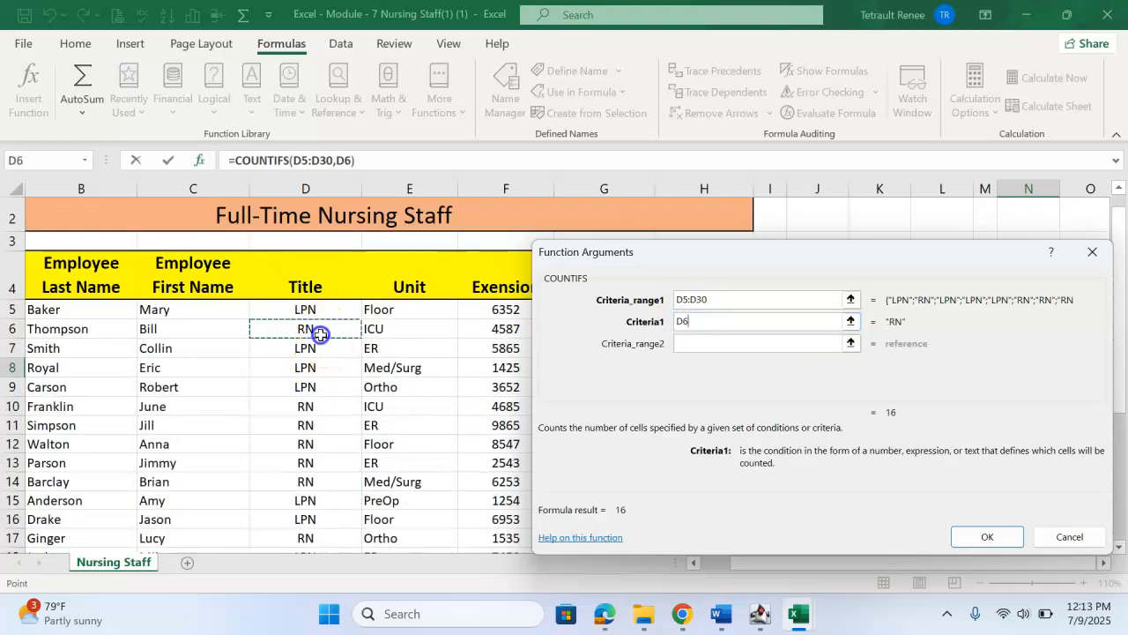
Step: Try to add the CEU cells H5:H30 to the COUNTIFS arguments, and clear them from the first criterion
left_click_drag(755, 279, 229, 231)
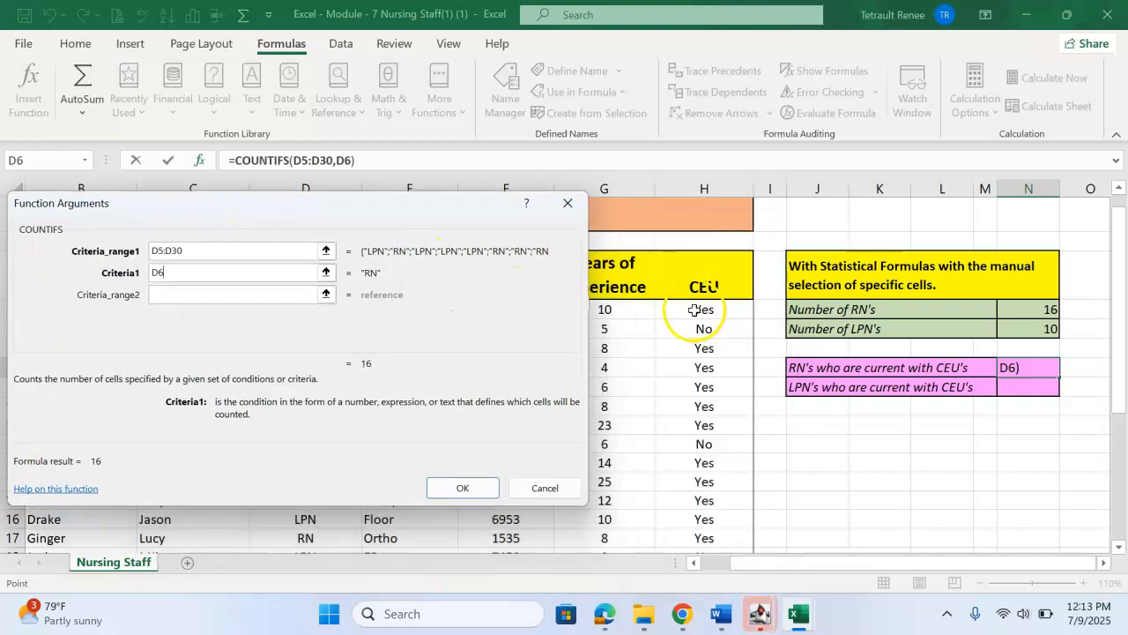
left_click_drag(695, 309, 685, 511)
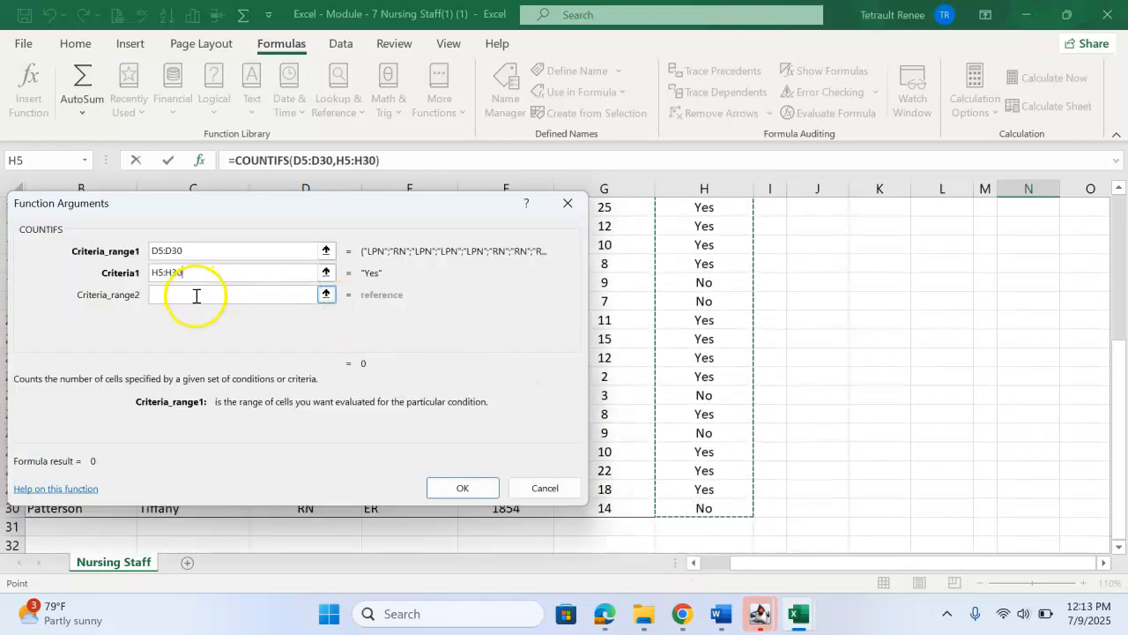
left_click(215, 276)
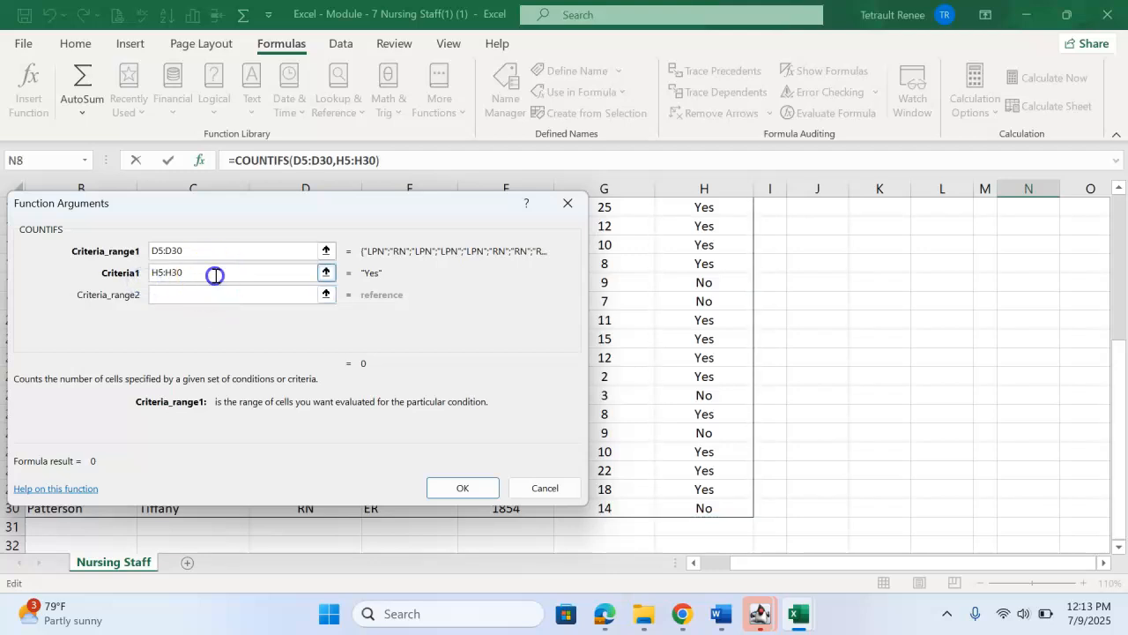
key("Delete")
Step: Set the emptied first COUNTIFS criterion to the RN title in cell D6
left_click_drag(251, 211, 691, 236)
scroll(199, 241, "up", 5)
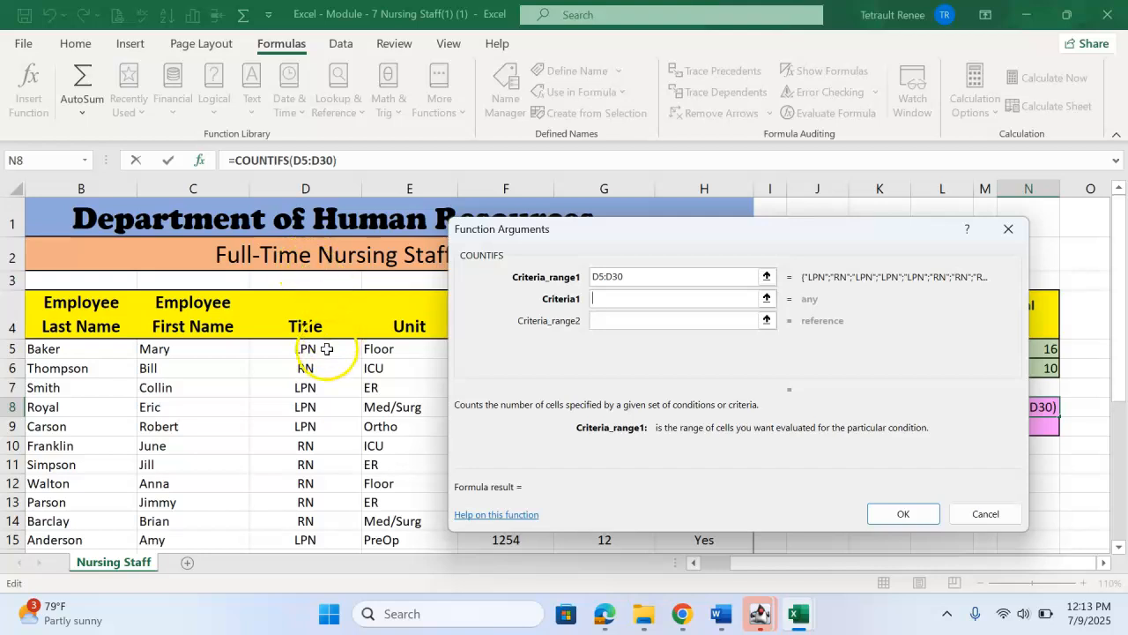
left_click(313, 370)
Step: Enter the CEU cells H5:H30 as the second COUNTIFS criteria range
left_click(626, 320)
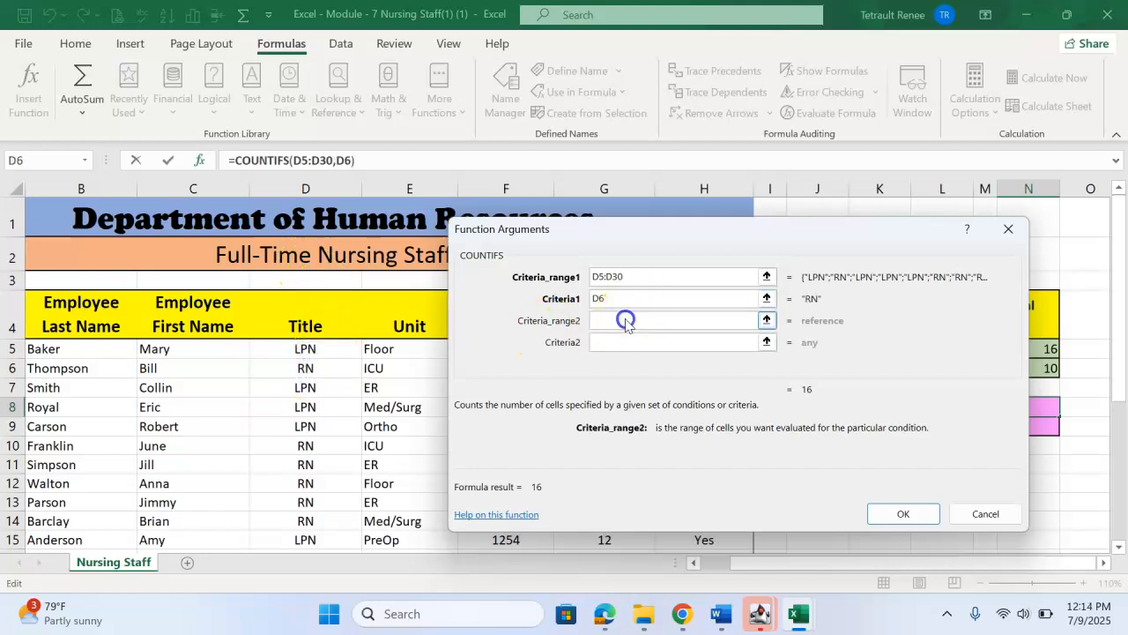
left_click_drag(771, 229, 373, 196)
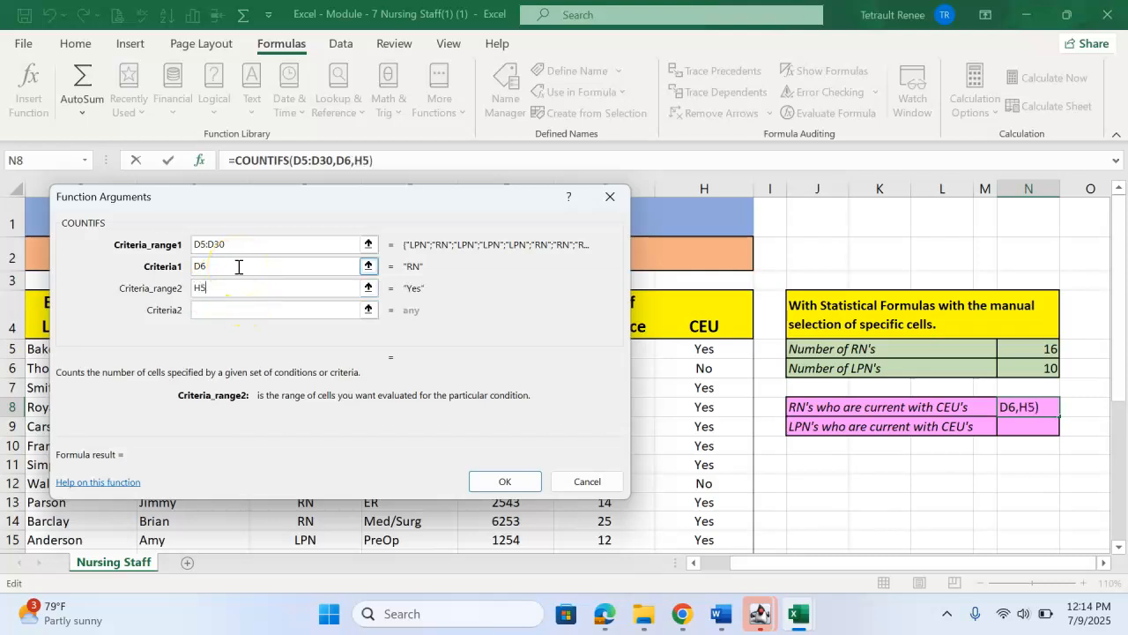
type("H5:H30")
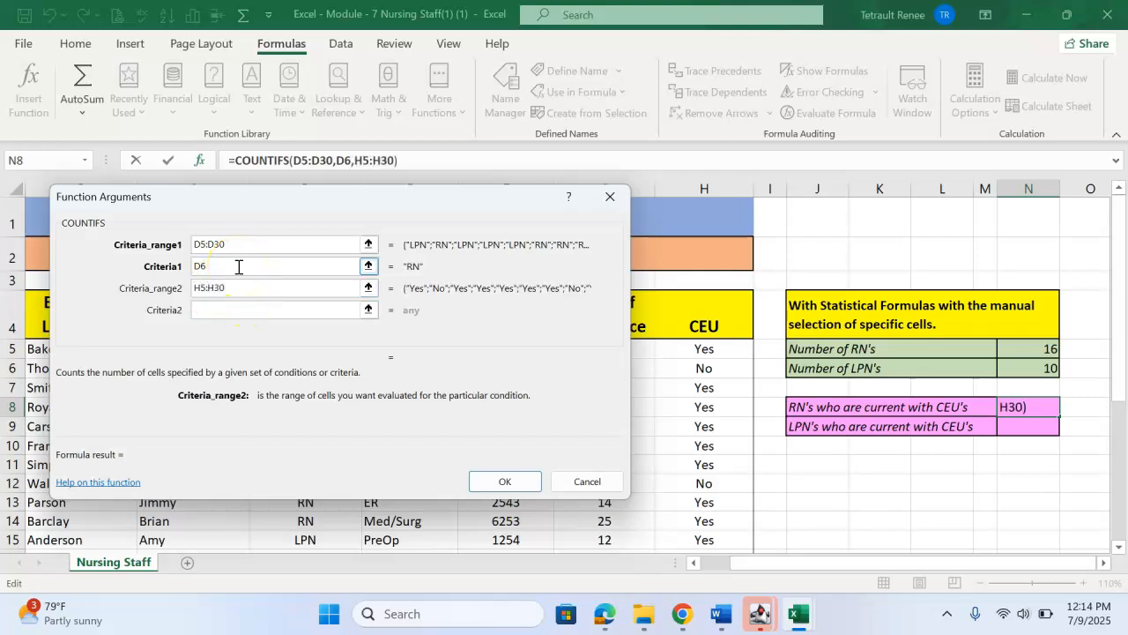
Step: Set the second COUNTIFS criterion to the CEU value in cell H5 and finish the RN formula
left_click(217, 315)
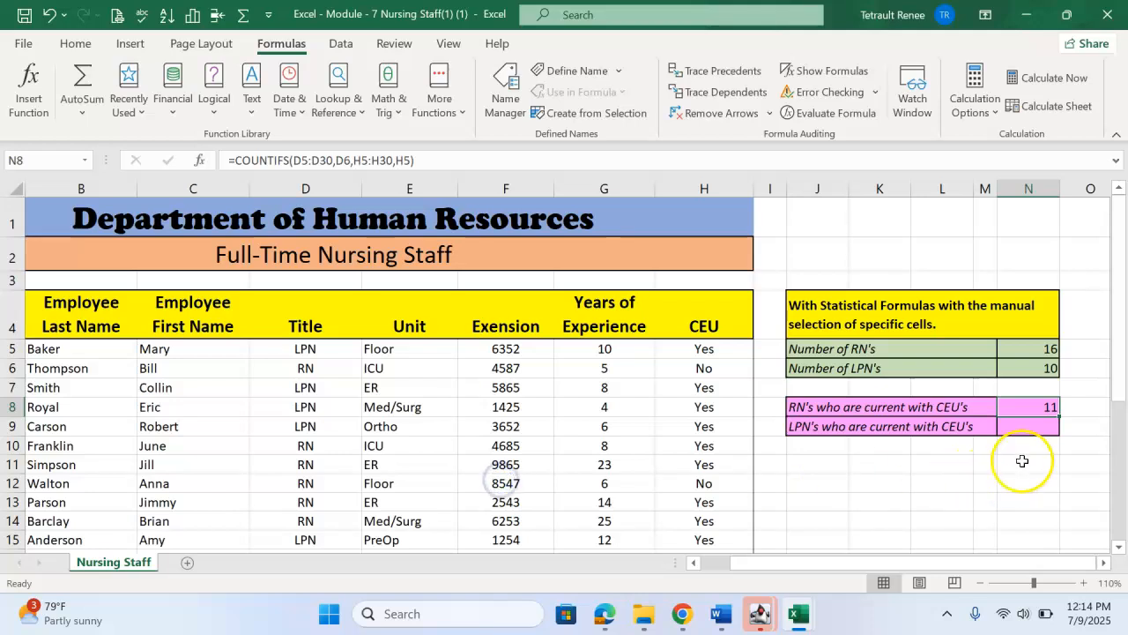
Step: Start a COUNTIFS formula in N9 for LPNs current with CEUs, with first criteria range D5:D30 and criterion "LPN"
left_click(1023, 427)
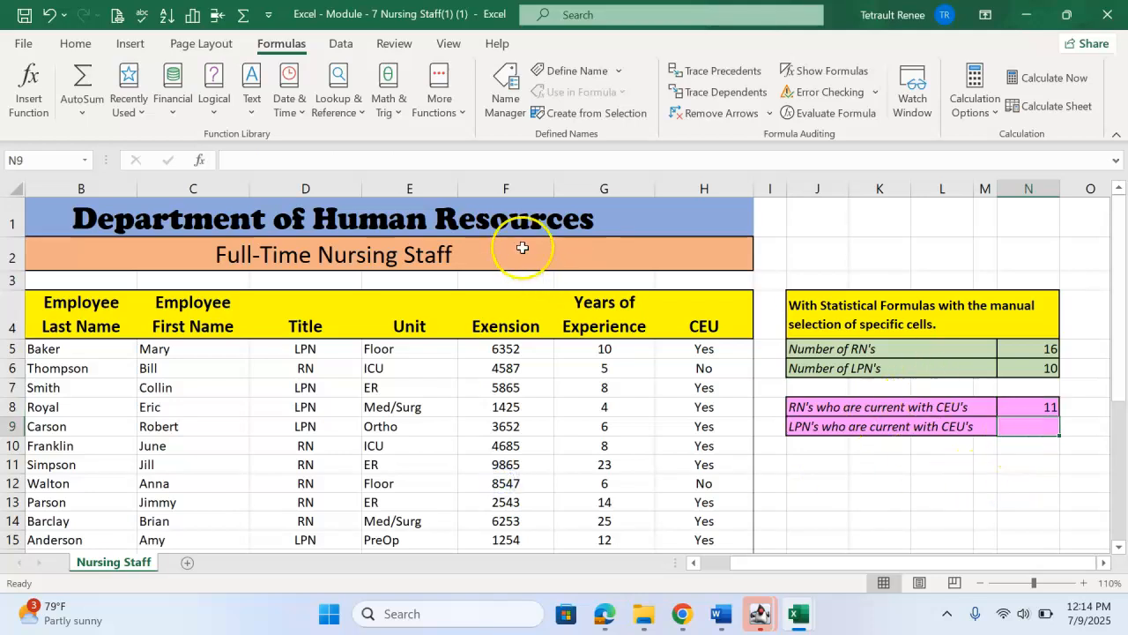
left_click(129, 97)
left_click(169, 140)
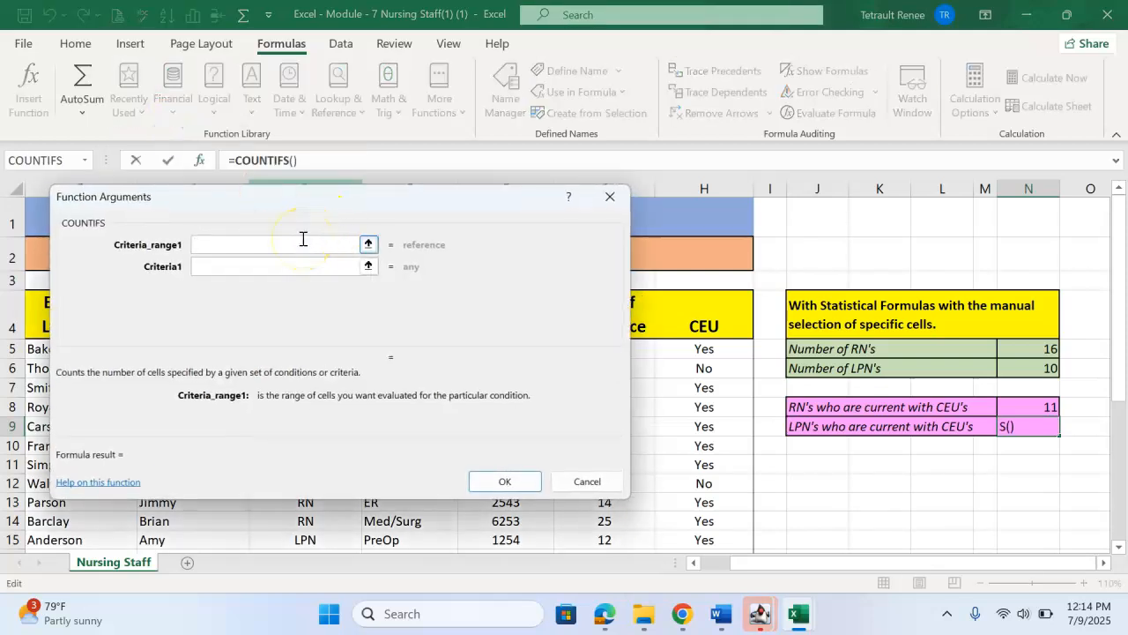
type("d5:")
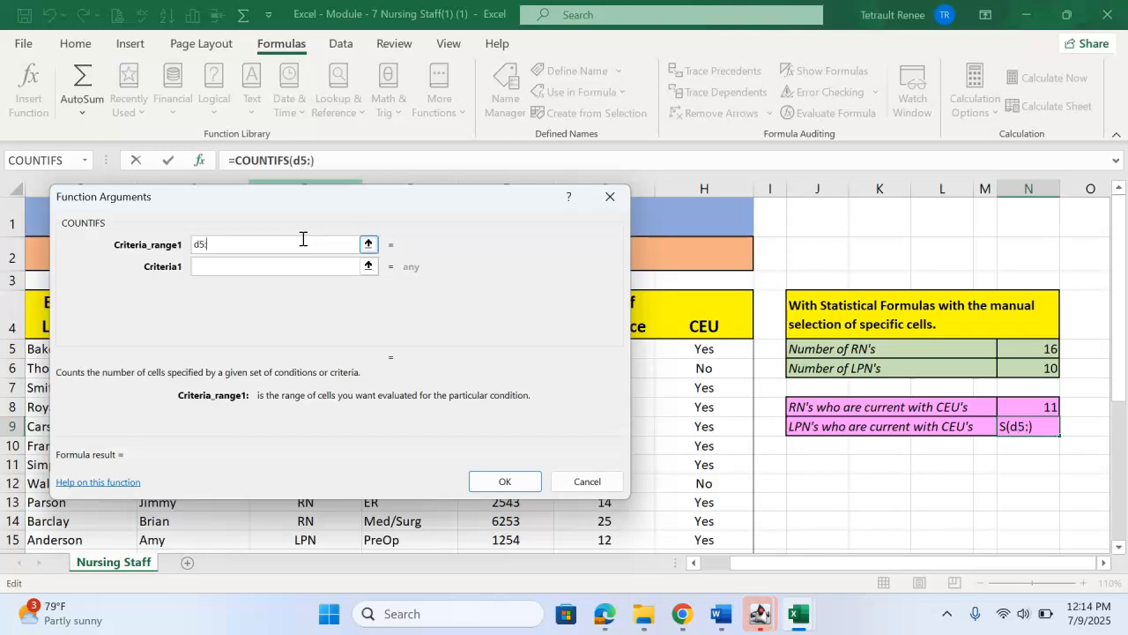
type("d30")
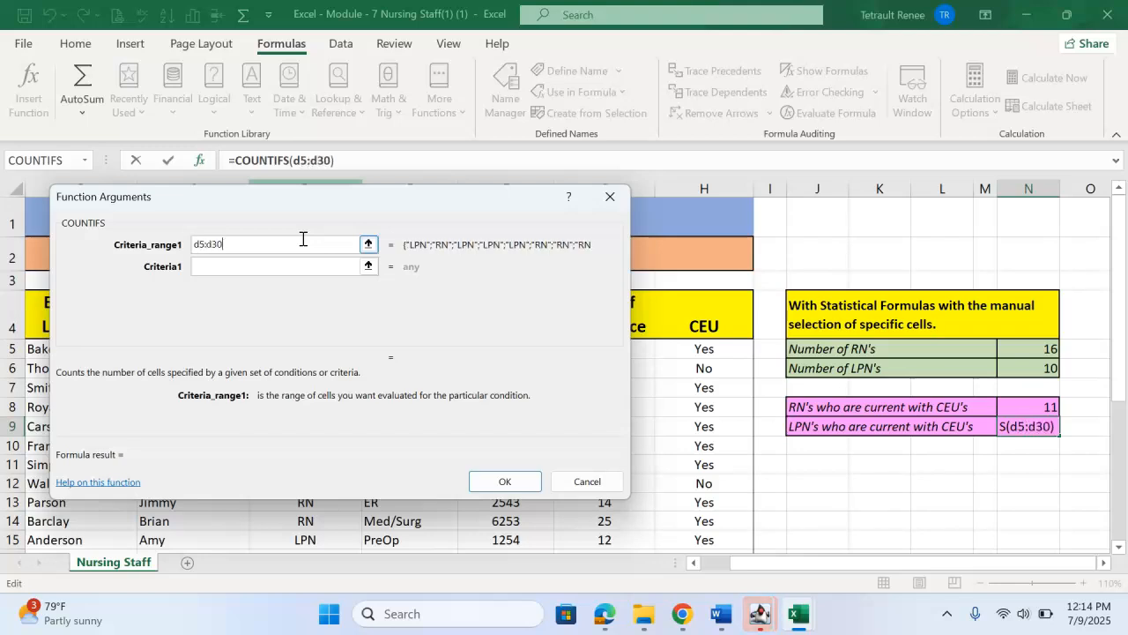
key("Tab")
key("Tab")
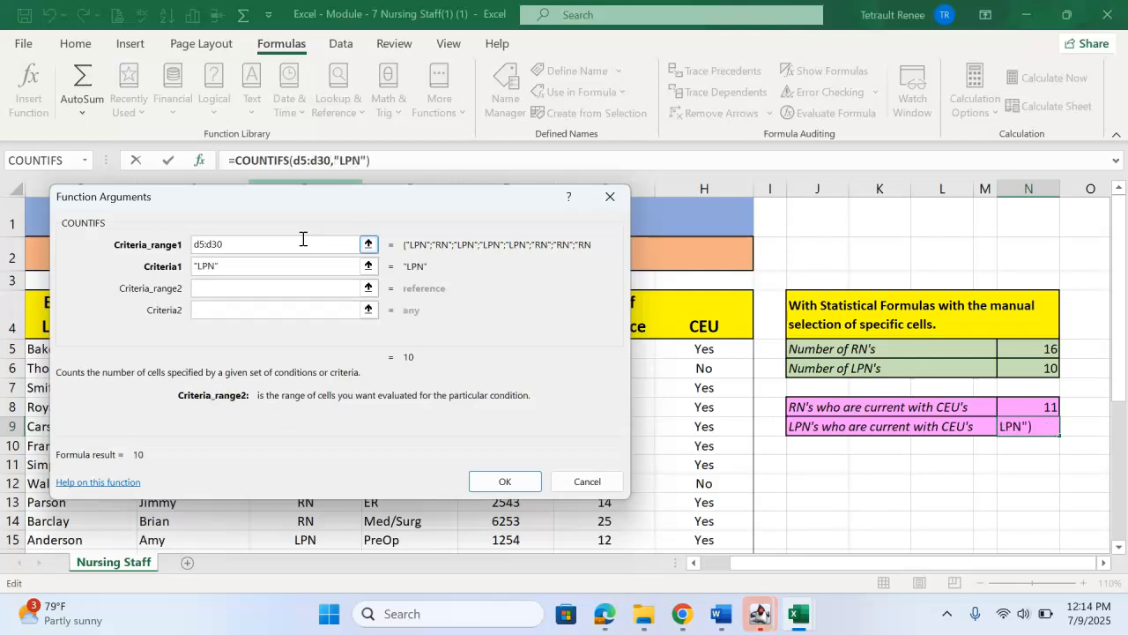
Step: Set the second COUNTIFS criteria range to H5:H30 with criterion "yes" and finish the LPN formula
type("h5")
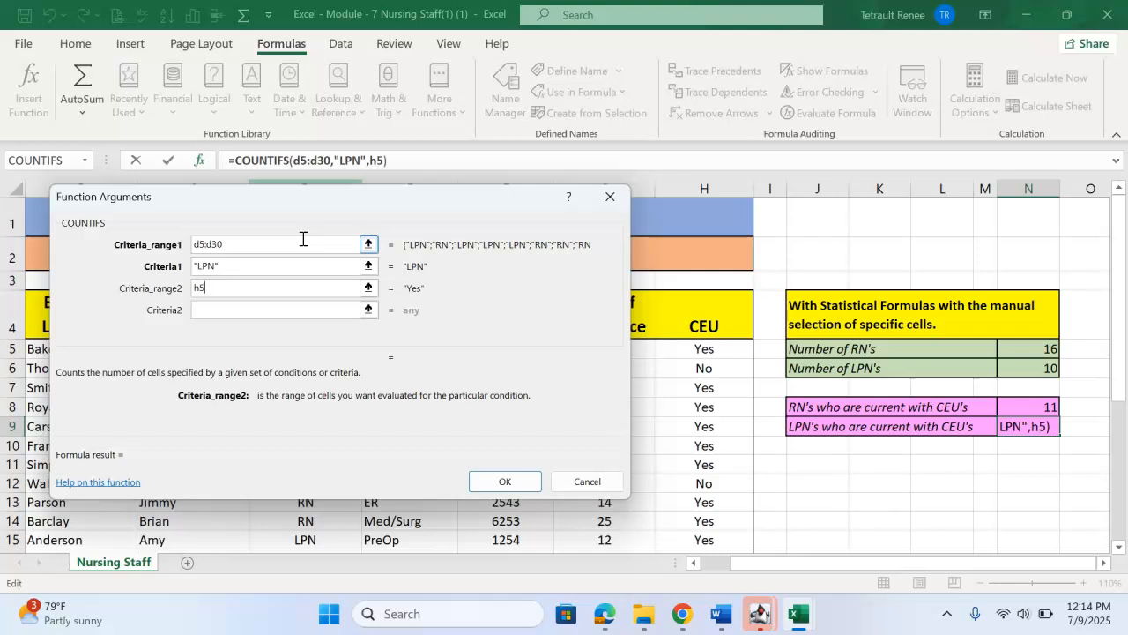
type(":h30")
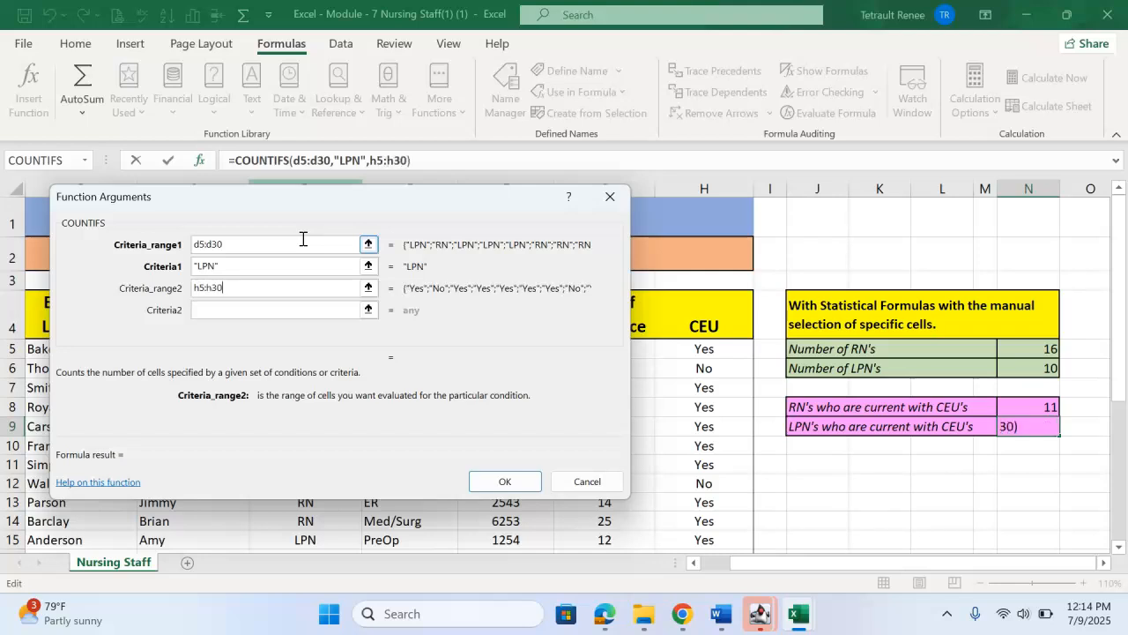
key("Tab")
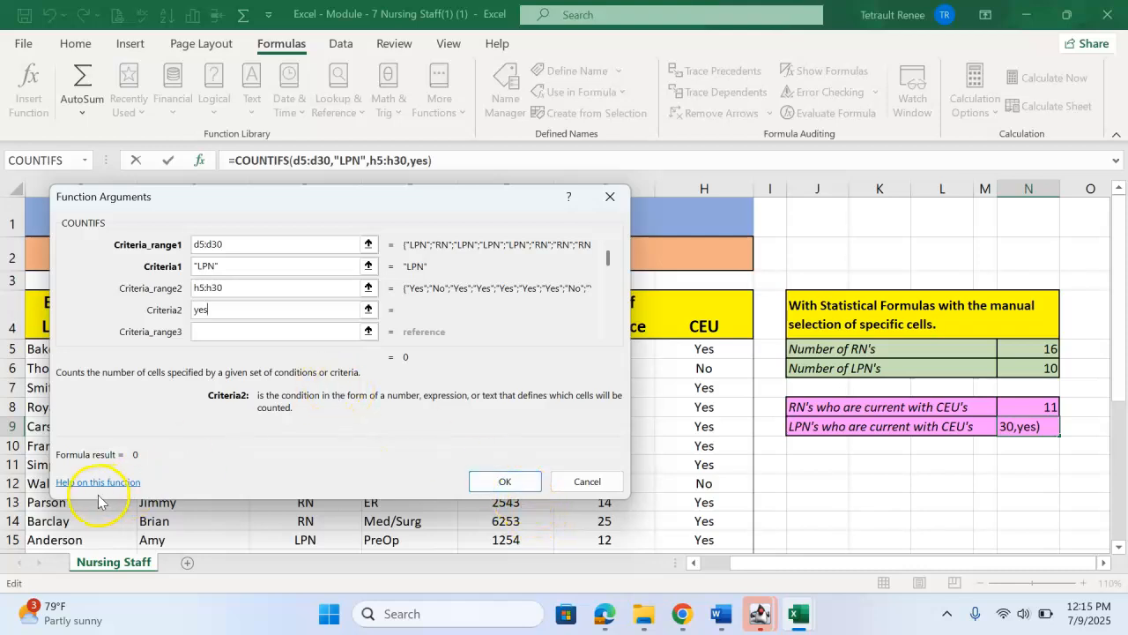
key("Return")
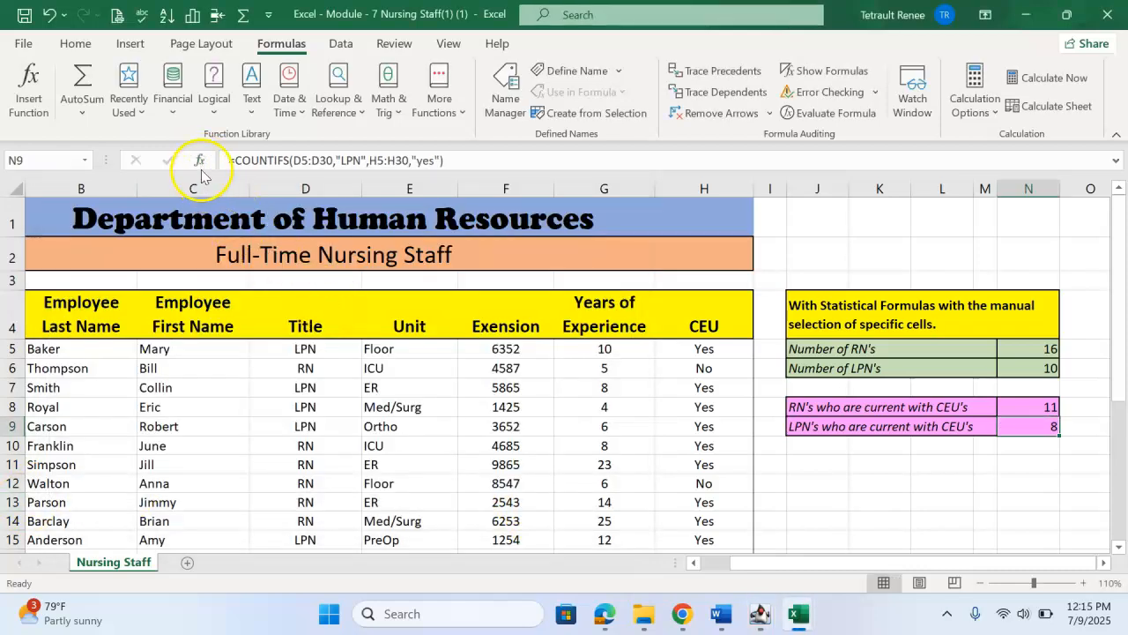
Step: Review the COUNTIFS arguments of the LPN CEU count and the formulas in cells N5, N6, N8 and N9
left_click(201, 161)
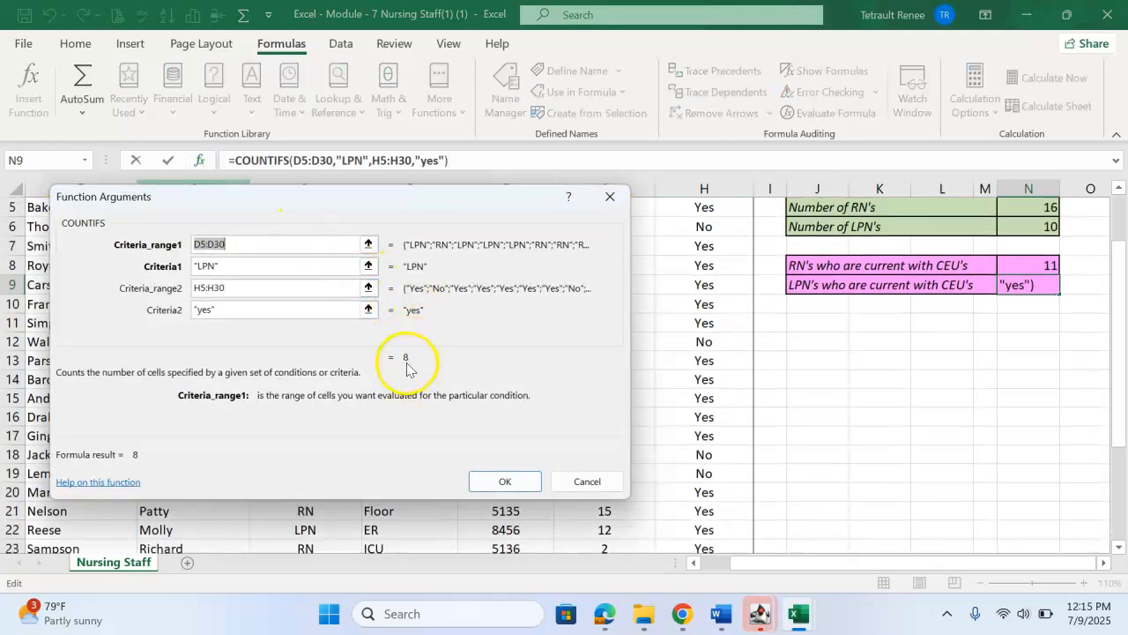
left_click(517, 488)
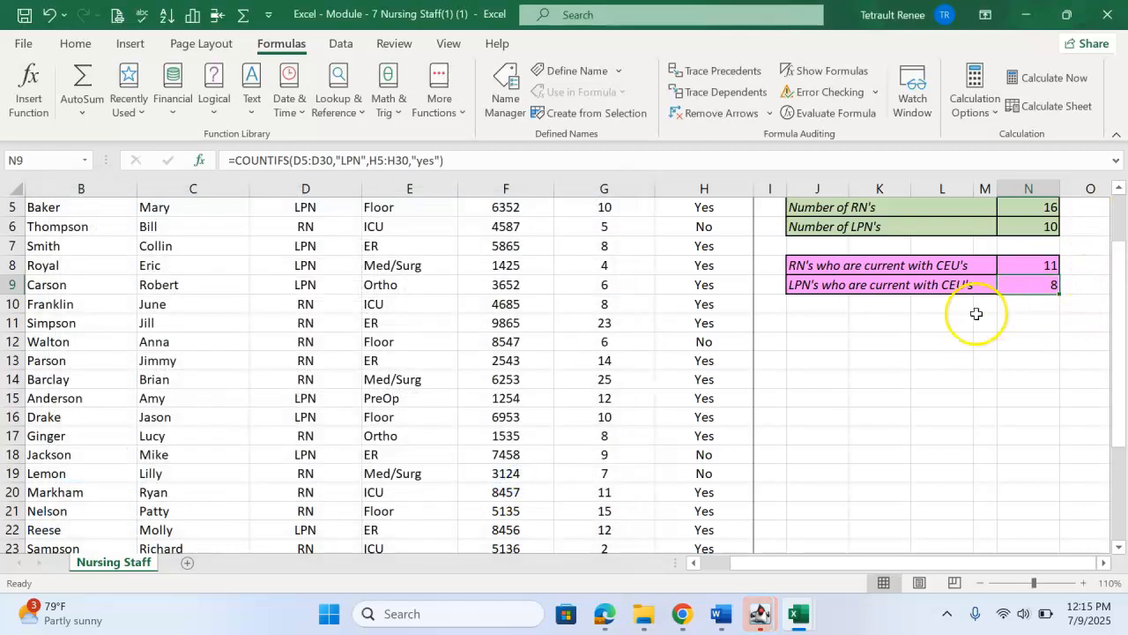
left_click(199, 159)
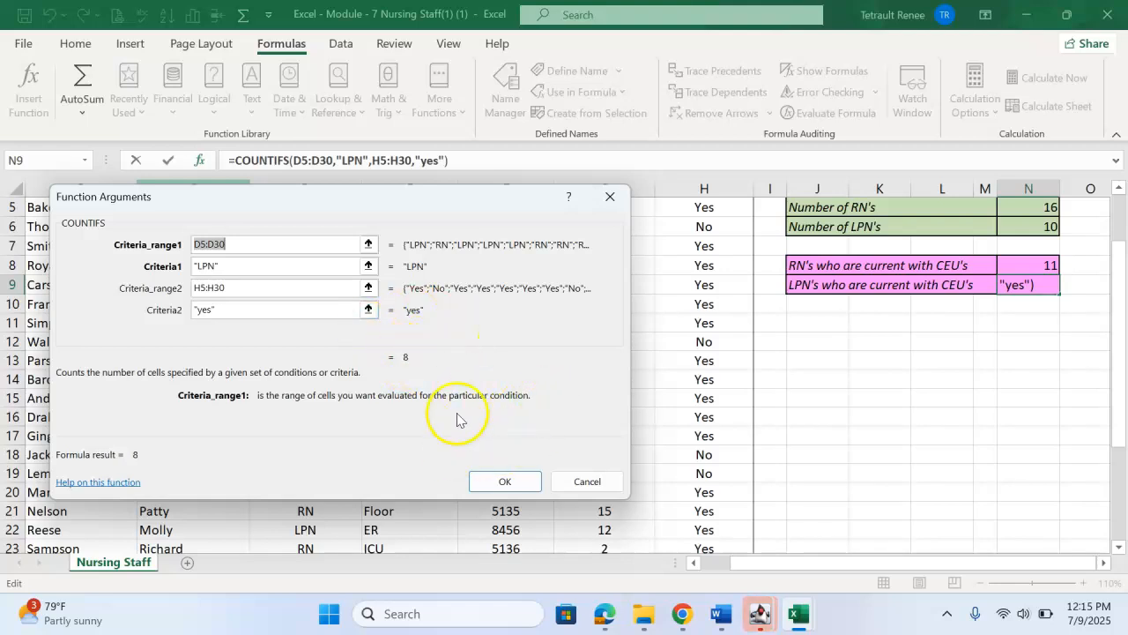
left_click(505, 482)
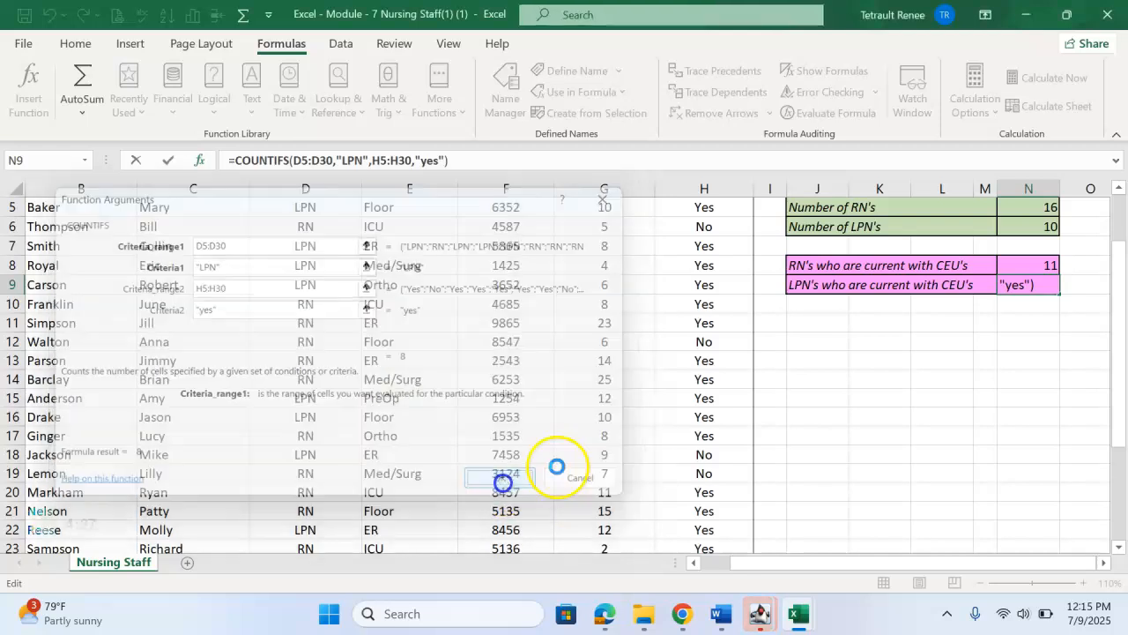
scroll(793, 435, "up", 2)
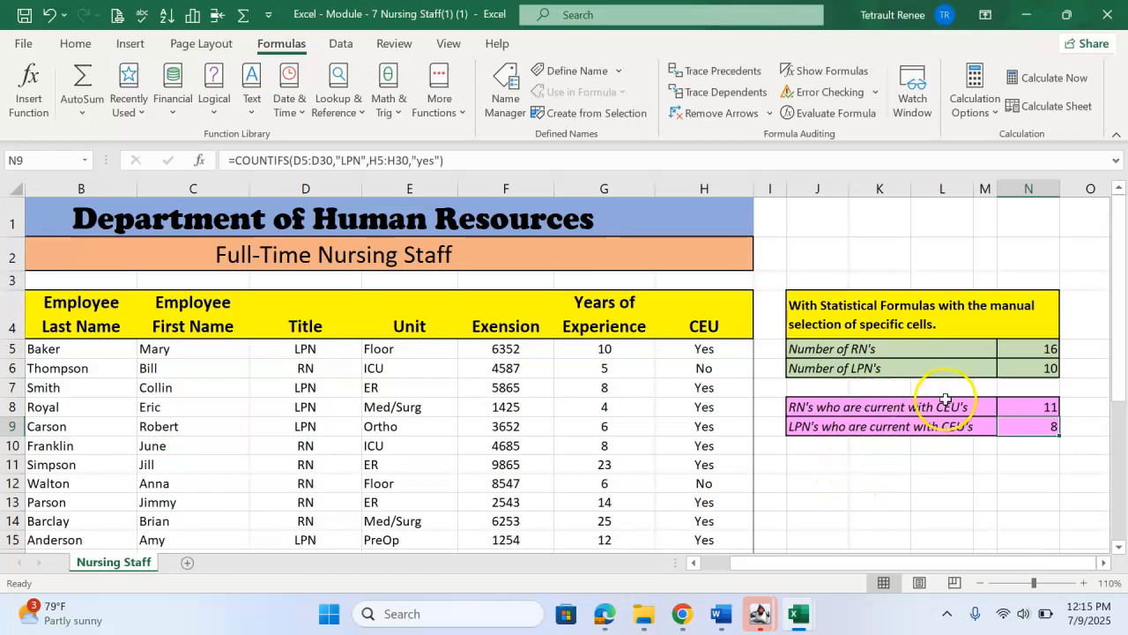
left_click(1028, 349)
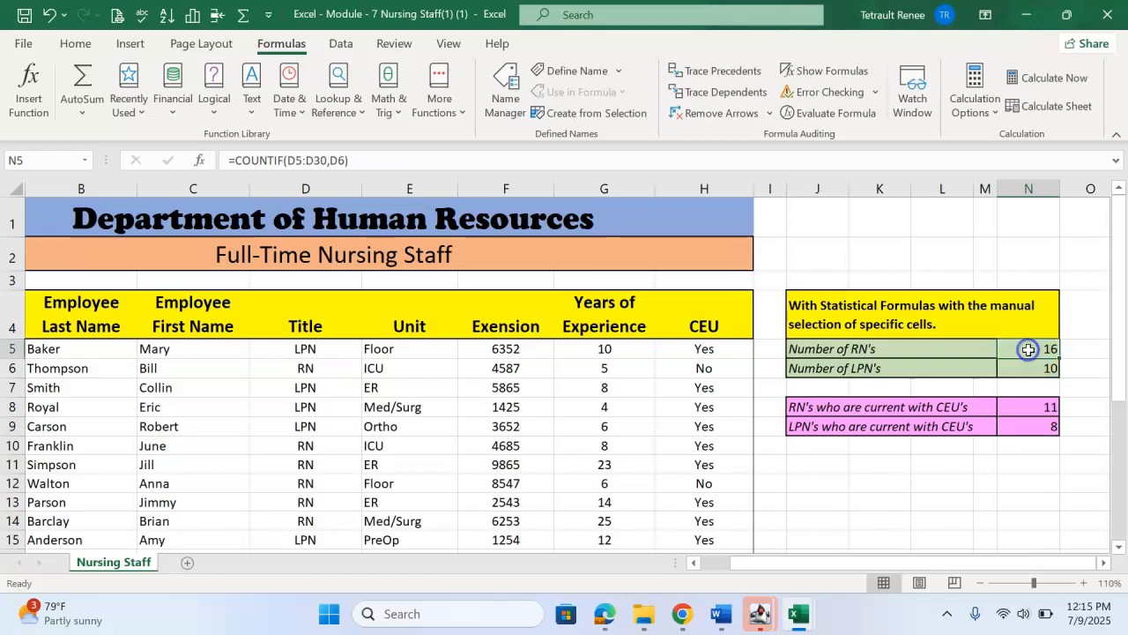
left_click(1027, 369)
left_click(1028, 407)
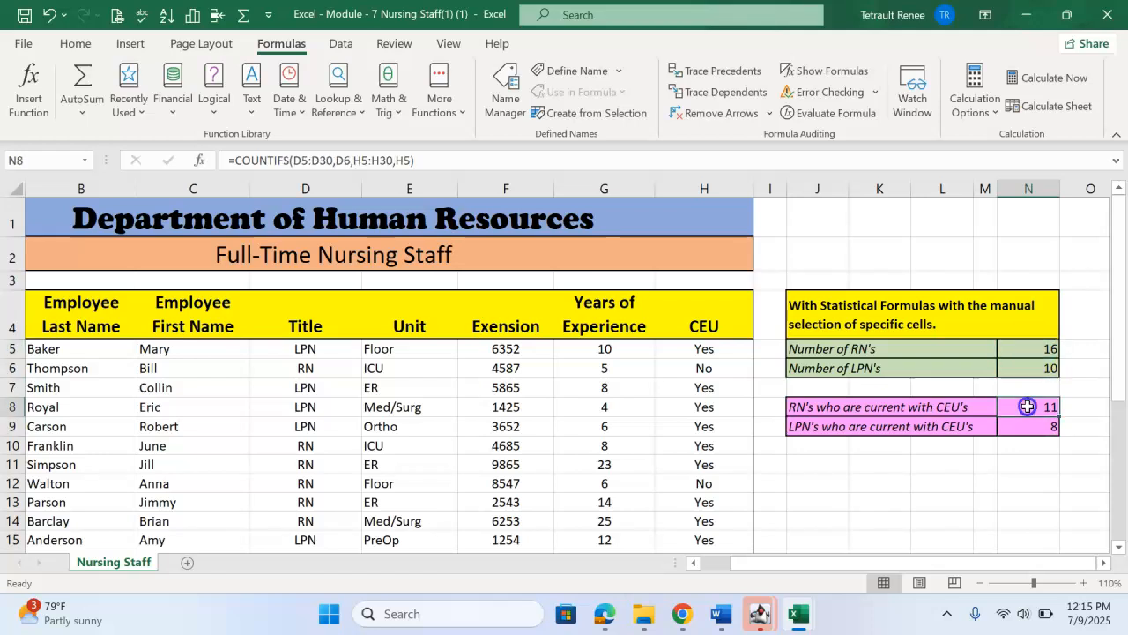
left_click(1028, 427)
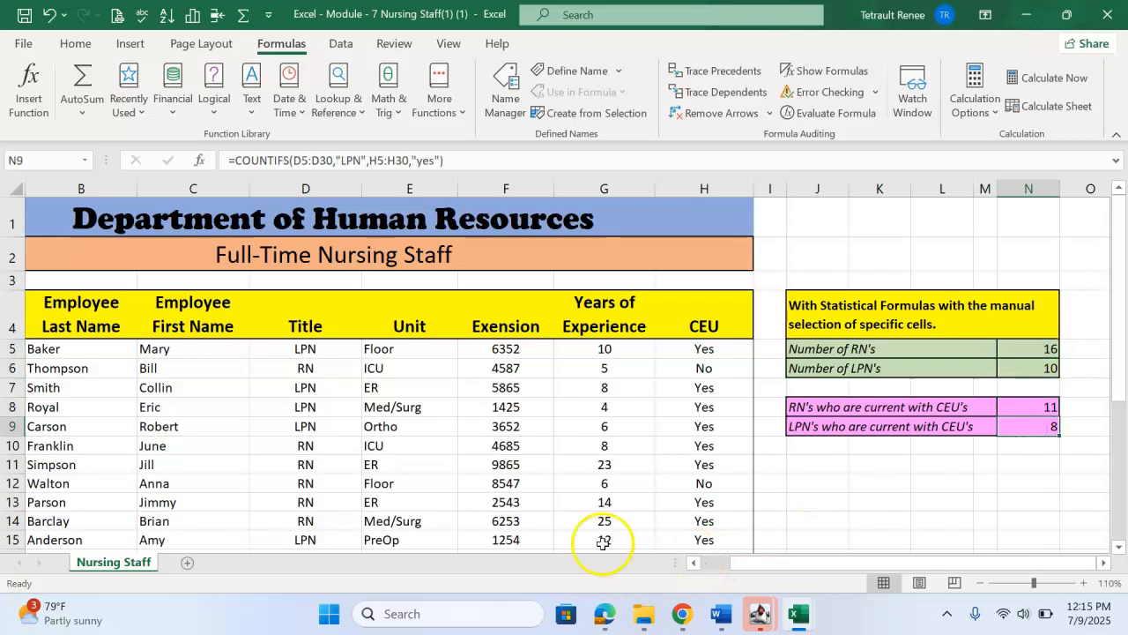